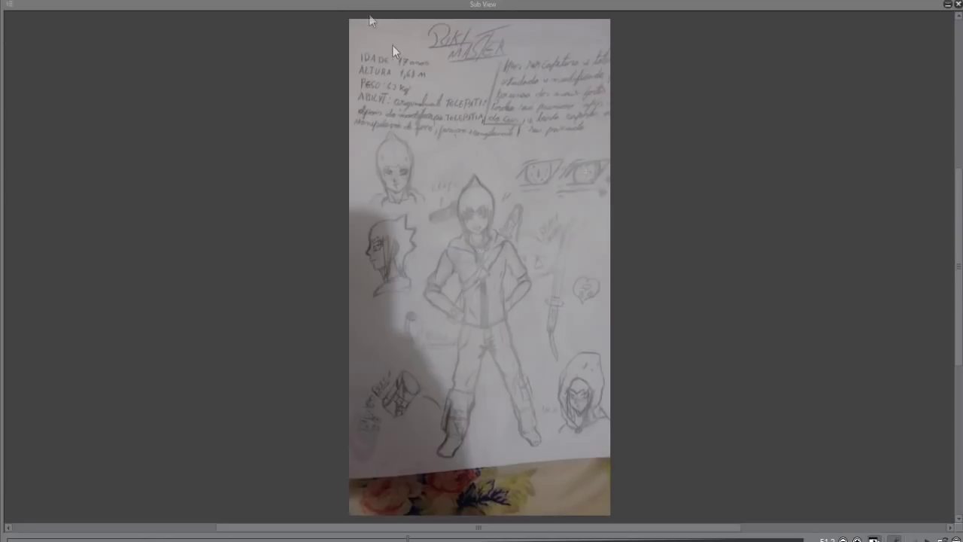
- Zoom in on the photographed pencil character sheet in the Sub View
left_click(856, 538)
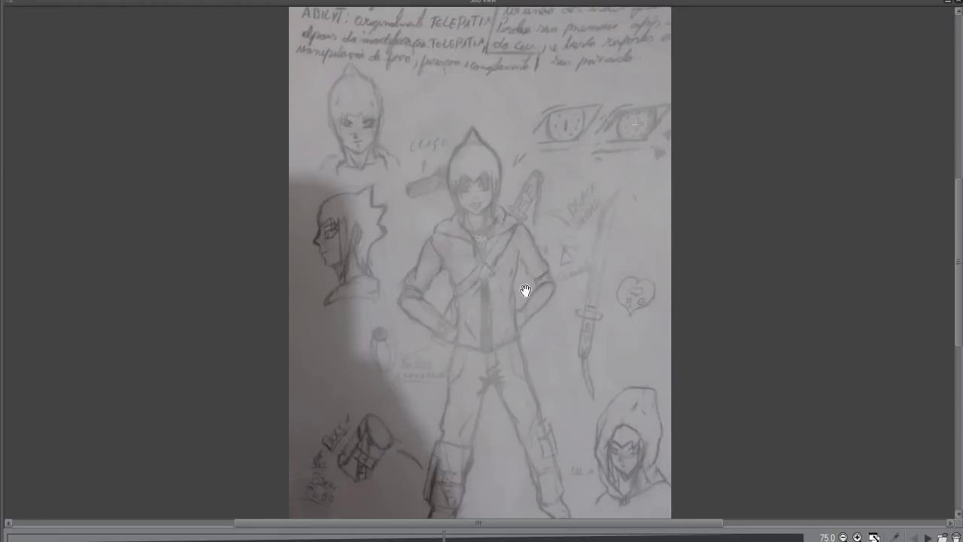
scroll(522, 266, "down", 2)
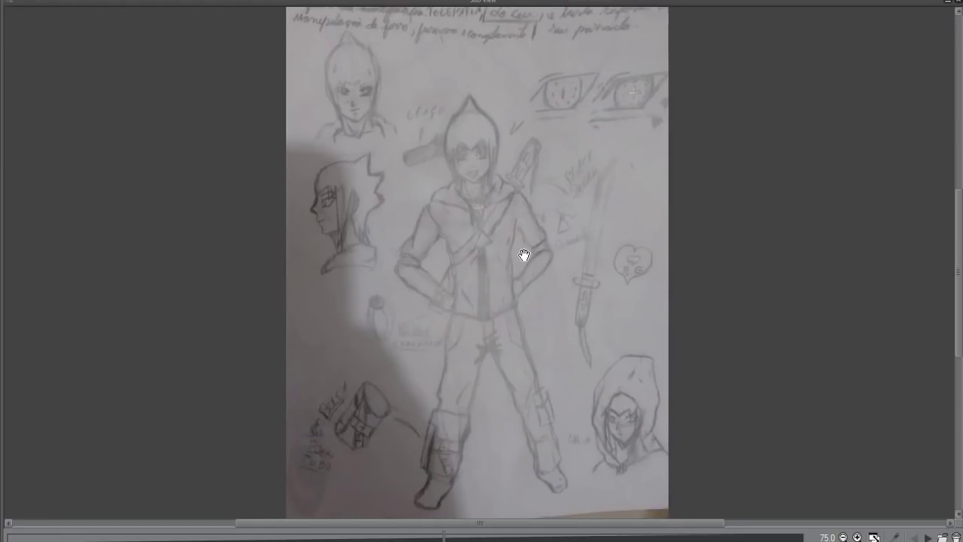
left_click_drag(524, 256, 528, 269)
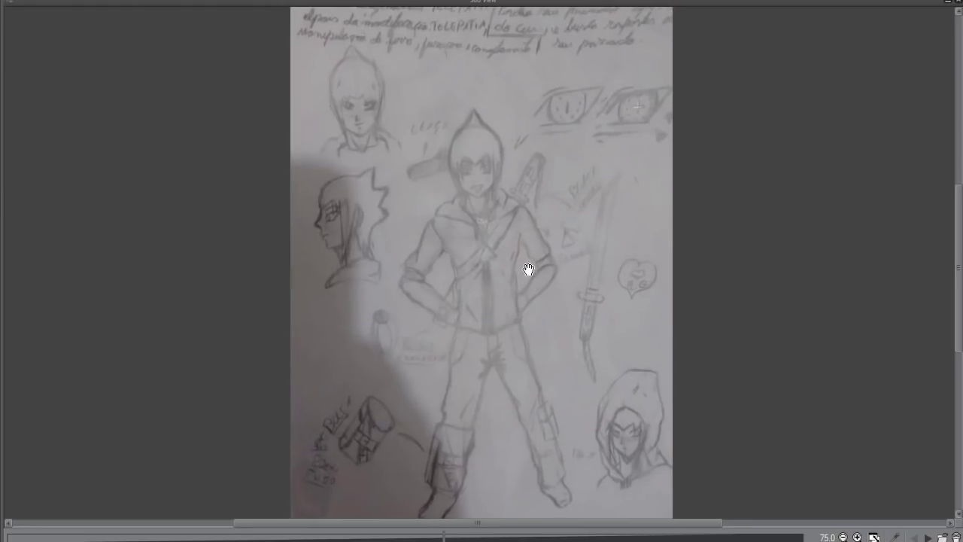
left_click_drag(528, 269, 525, 197)
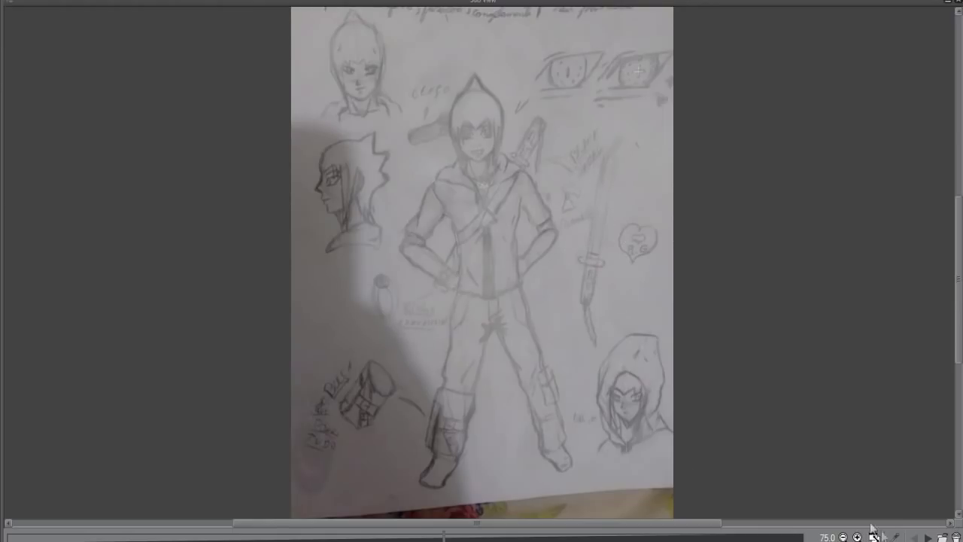
left_click(928, 537)
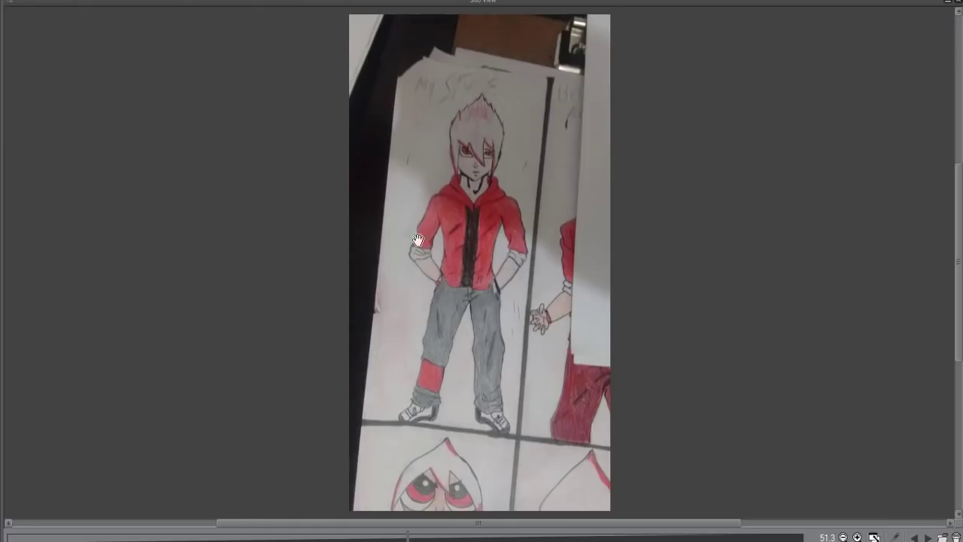
- Advance three reference photos to the head-angle sketches, then shrink and close the Sub View
left_click(931, 536)
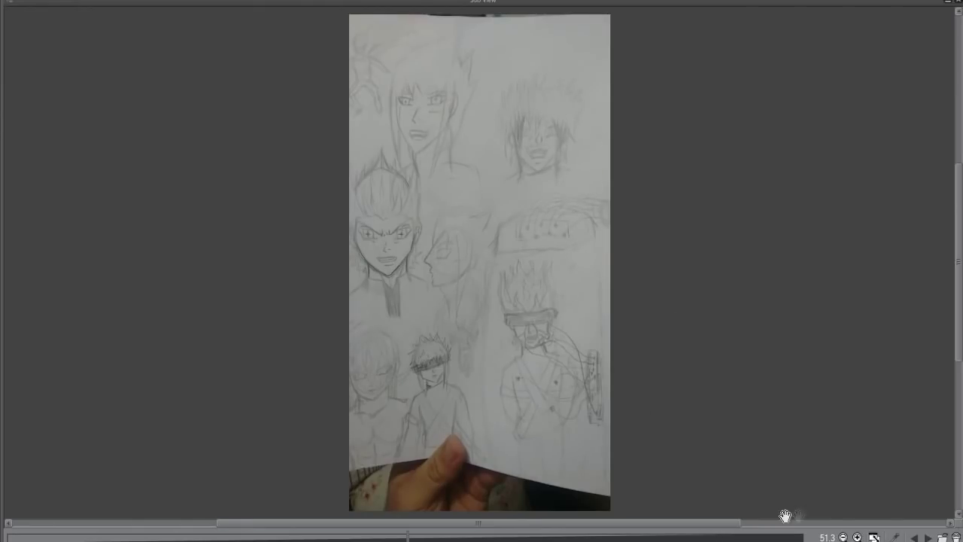
left_click(928, 536)
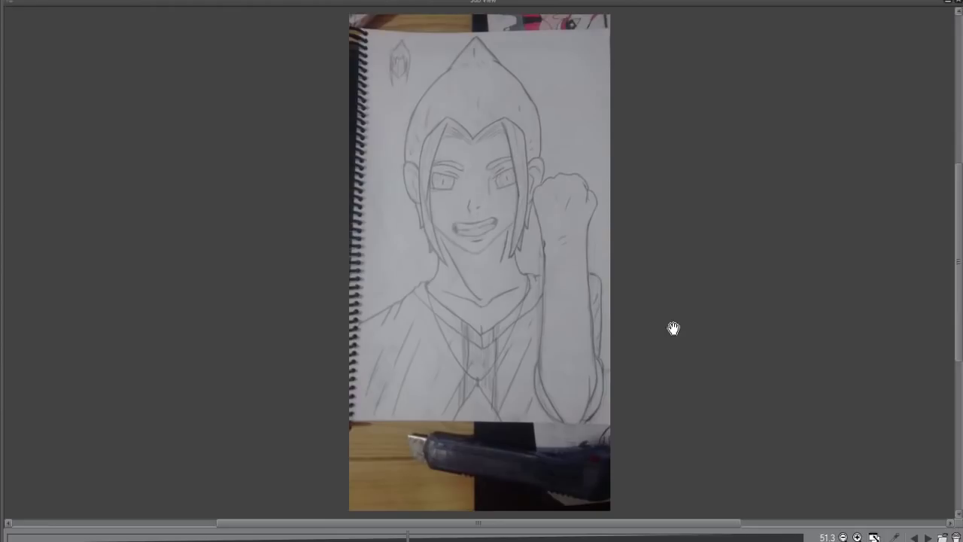
left_click(928, 536)
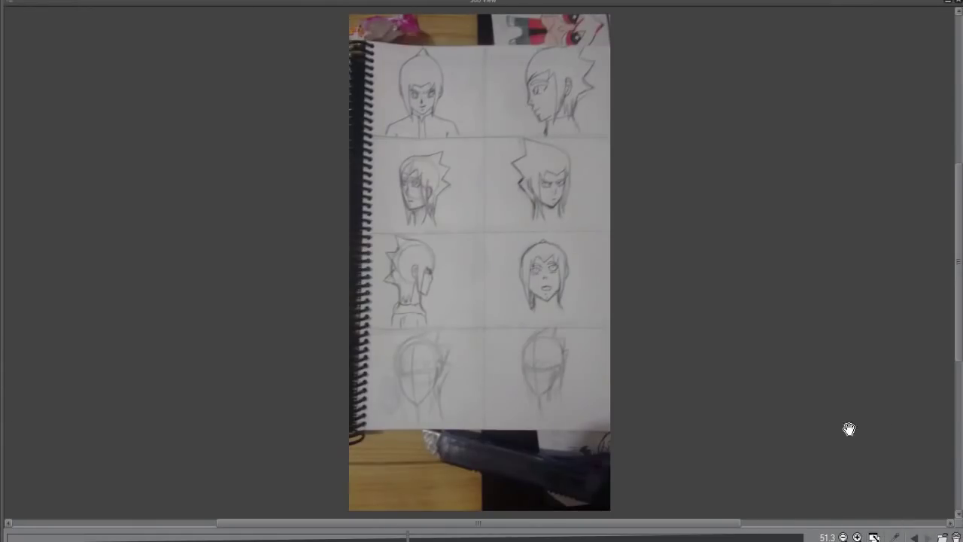
left_click(936, 11)
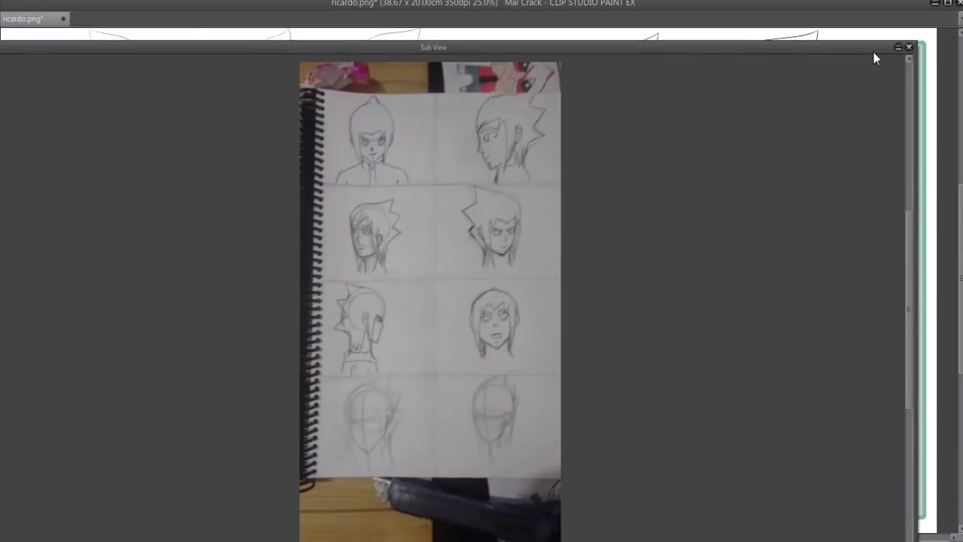
left_click(903, 43)
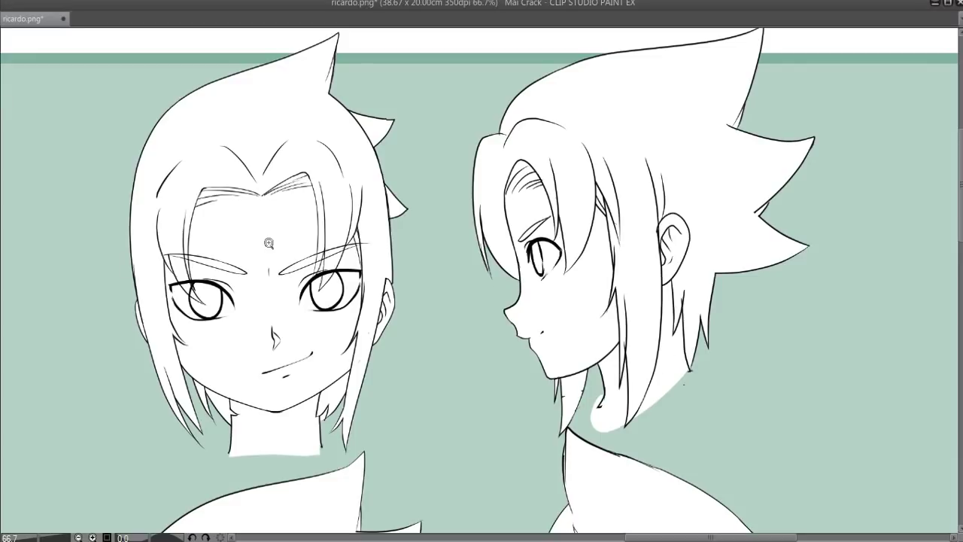
- Zoom and pan the ricardo.png canvas to inspect the front-facing head's line art
left_click_drag(269, 243, 465, 194)
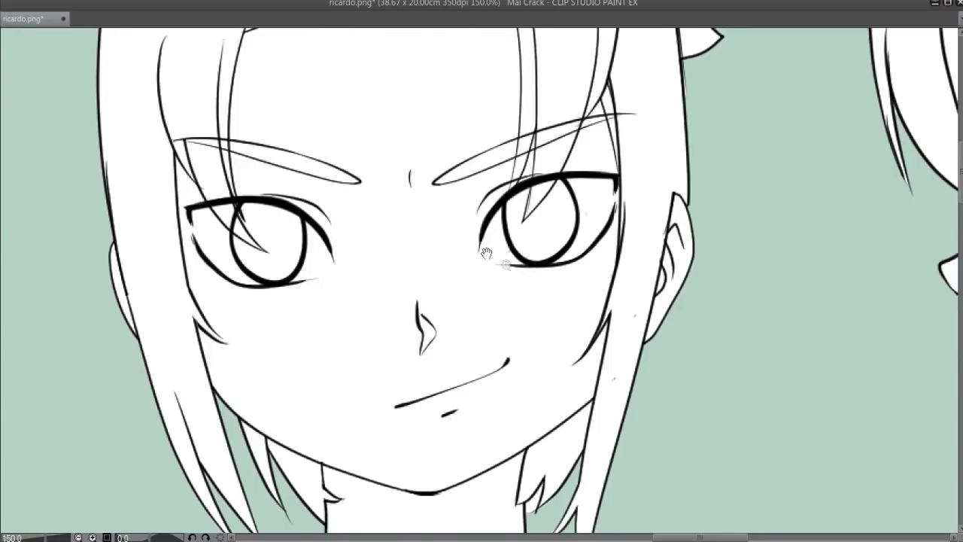
scroll(506, 265, "down", 1)
scroll(500, 279, "down", 1)
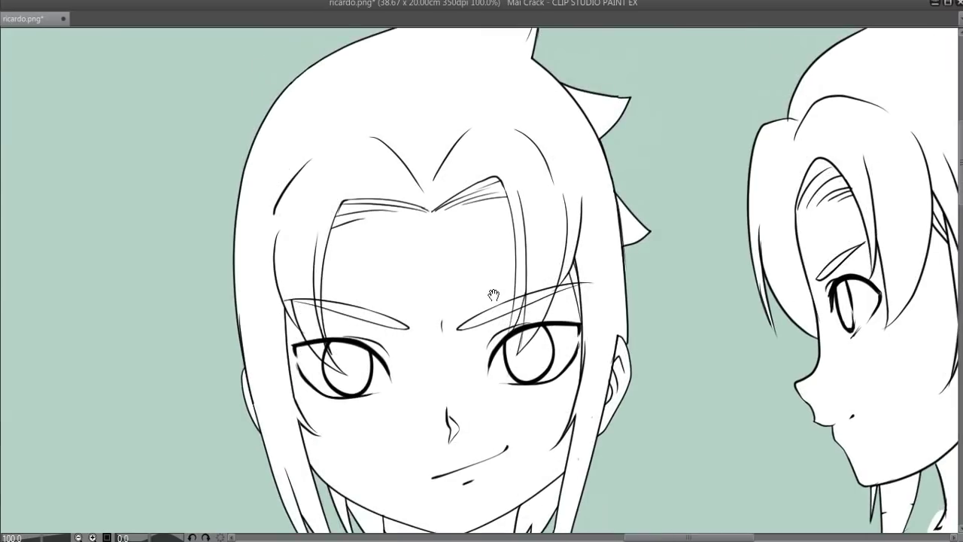
left_click_drag(493, 295, 498, 194)
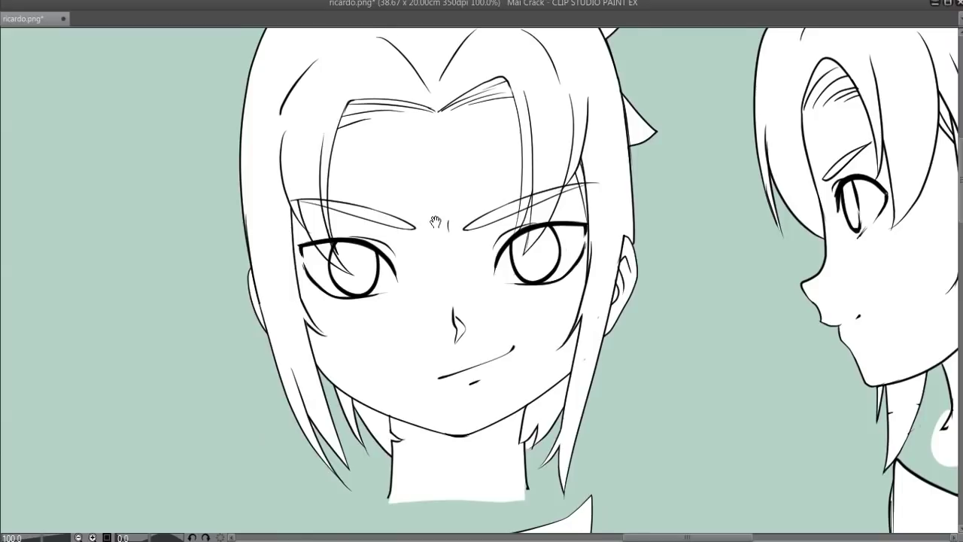
left_click_drag(435, 222, 436, 255)
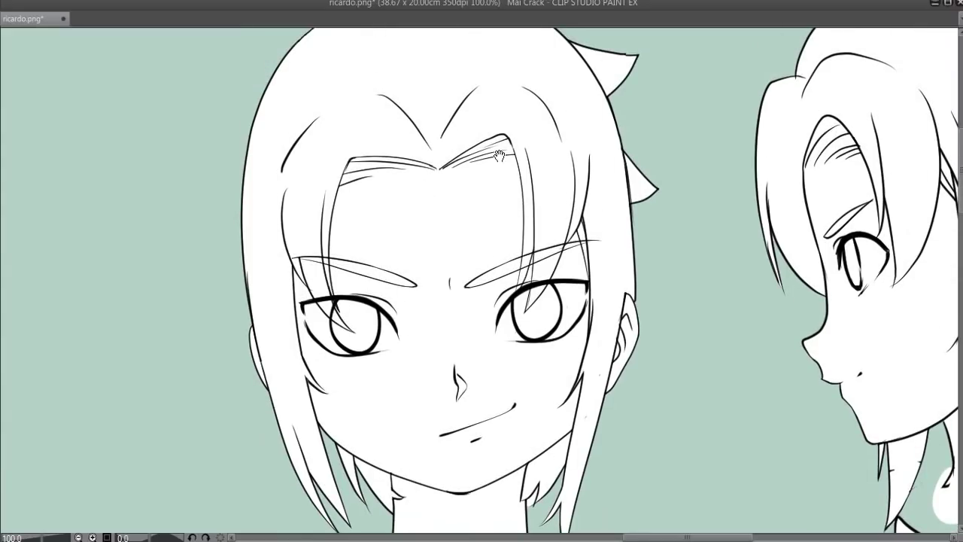
left_click_drag(561, 251, 554, 267)
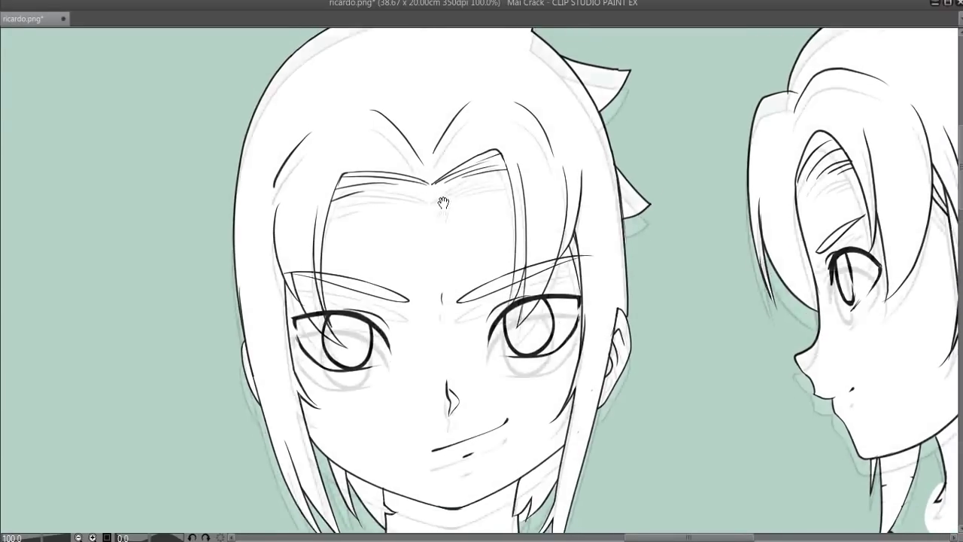
left_click_drag(369, 143, 439, 188)
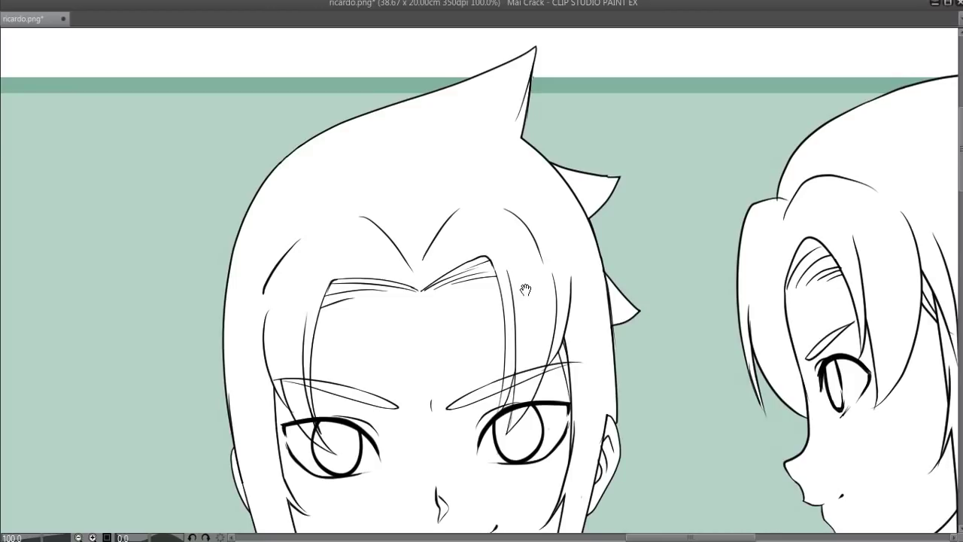
left_click_drag(527, 276, 511, 283)
mouse_move(511, 285)
left_mouse_down()
mouse_move(523, 176)
mouse_move(434, 267)
left_mouse_up()
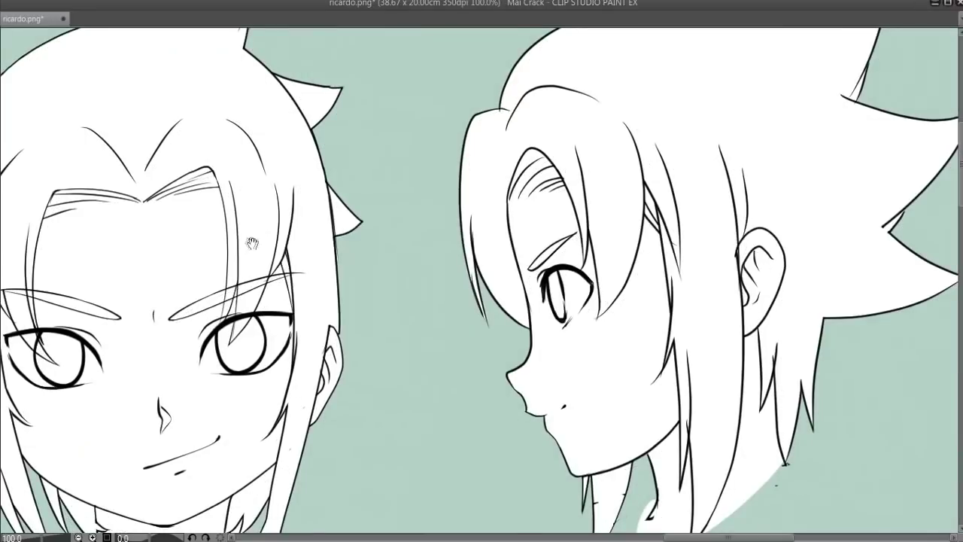
- Inspect the spiky-haired side profile, then zoom out to show both heads together
left_click_drag(433, 268, 403, 362)
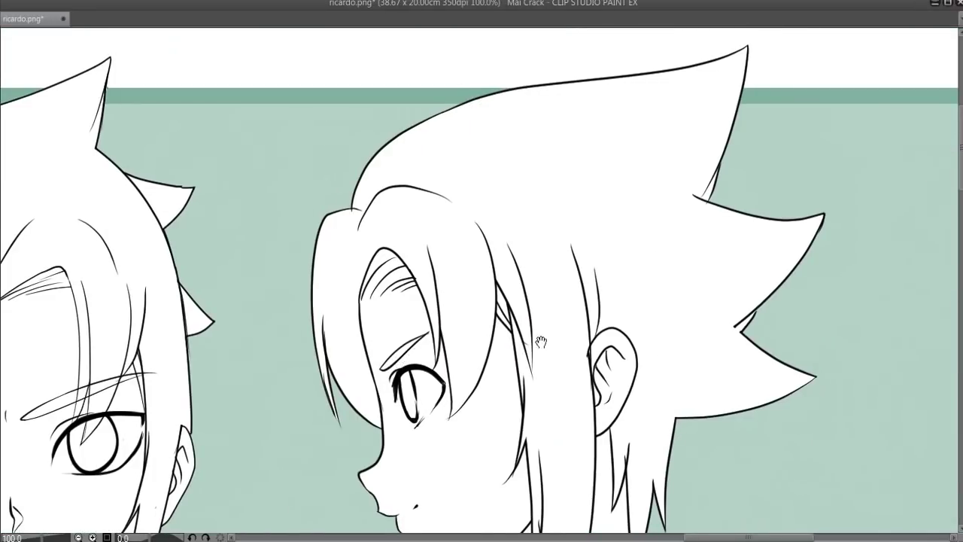
left_click_drag(540, 342, 564, 314)
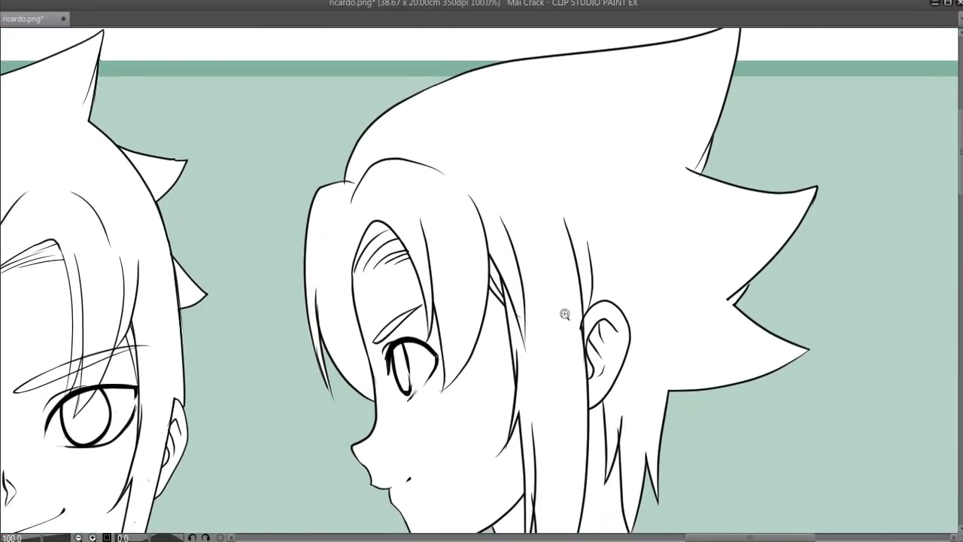
left_click_drag(568, 347, 585, 264)
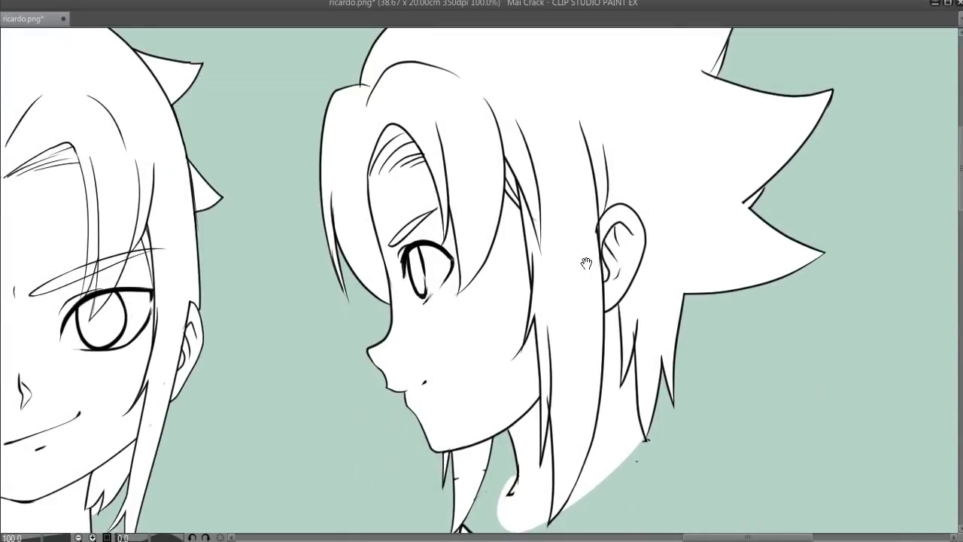
left_click_drag(590, 370, 561, 303)
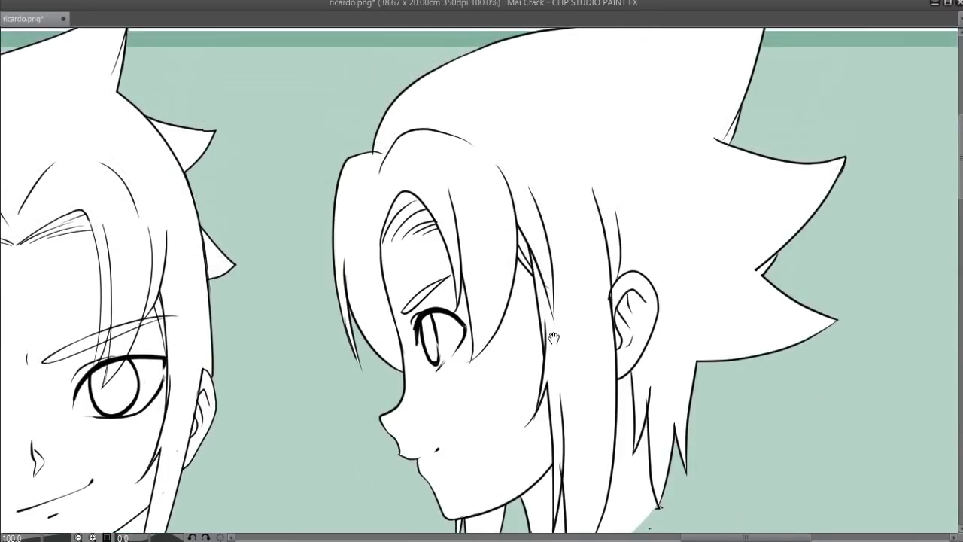
left_click(486, 300, "alt")
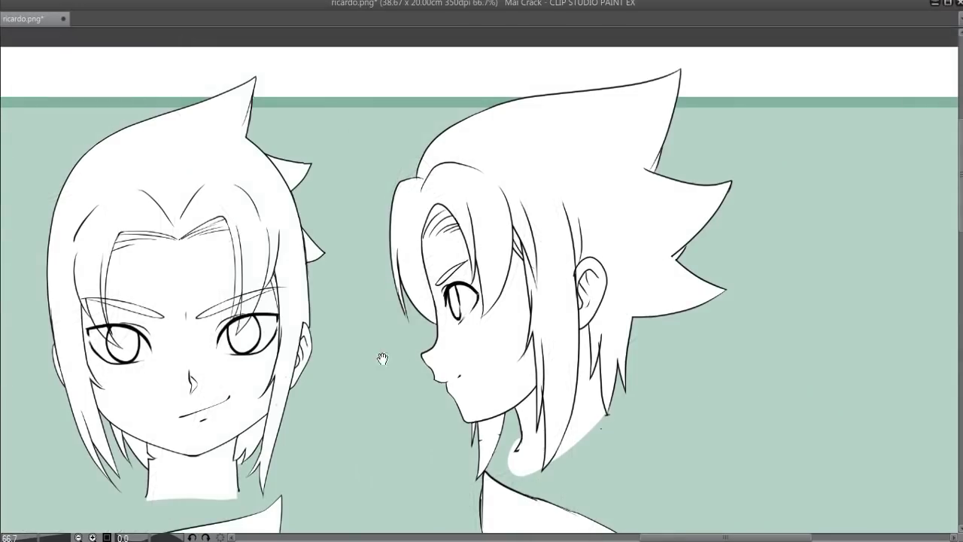
left_click_drag(383, 354, 522, 105)
mouse_move(497, 269)
left_mouse_down()
mouse_move(502, 223)
mouse_move(533, 155)
left_mouse_up()
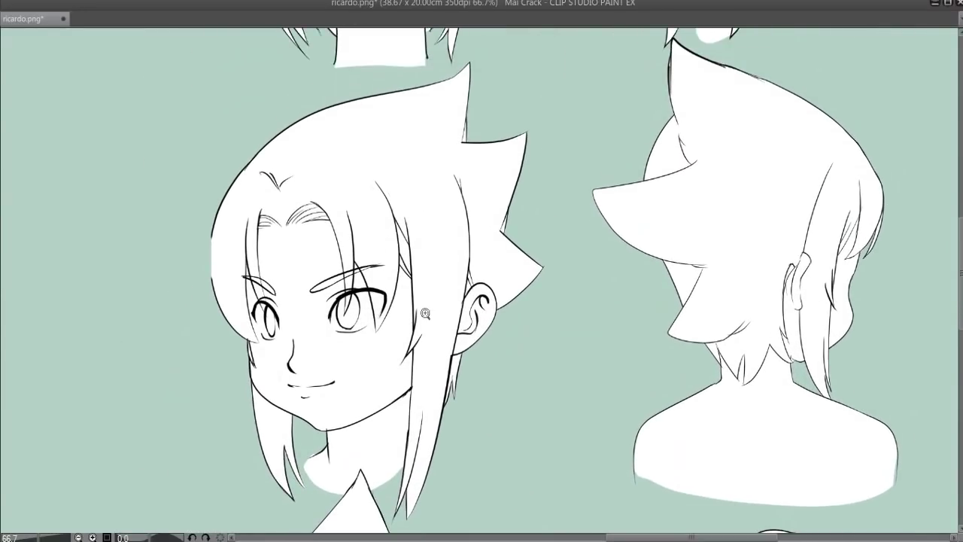
left_click_drag(425, 313, 429, 290)
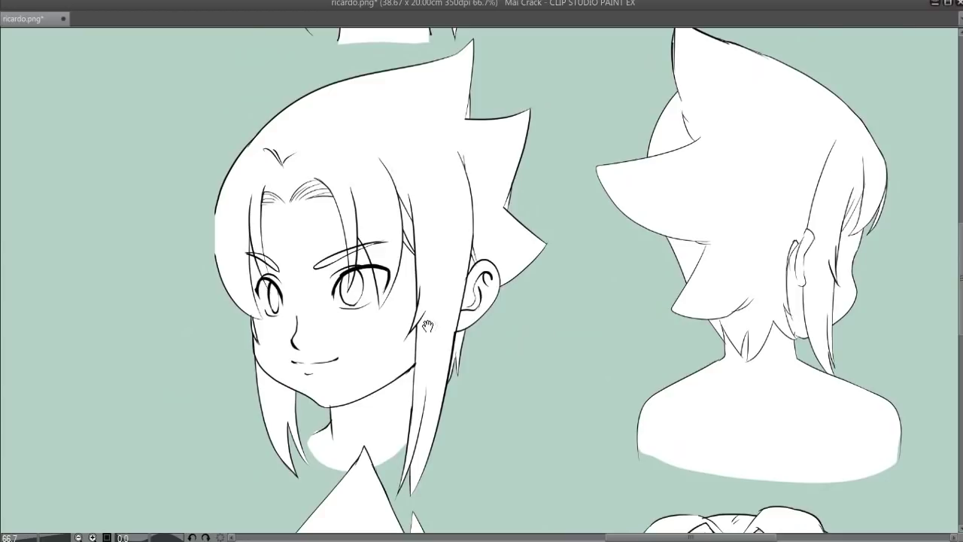
left_click_drag(759, 285, 520, 312)
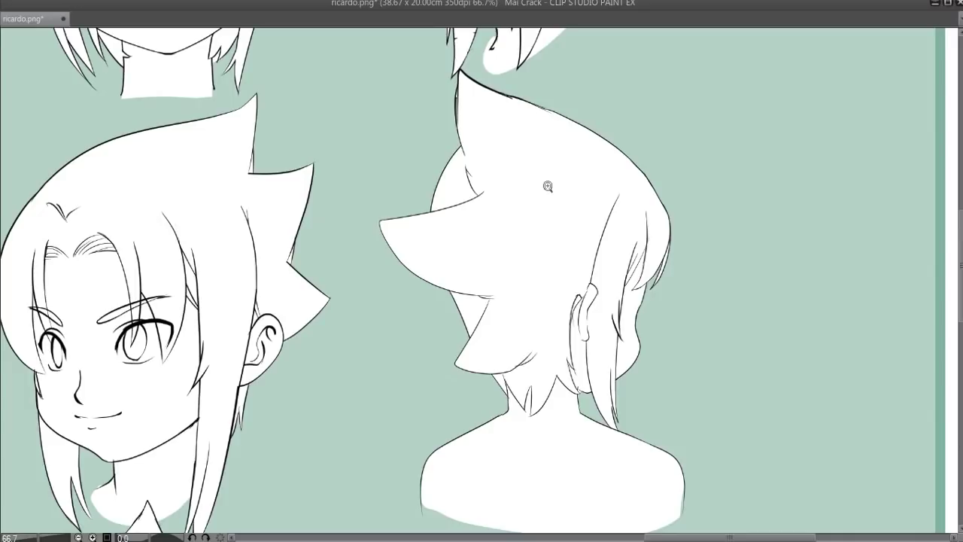
mouse_move(500, 253)
left_mouse_down()
mouse_move(524, 262)
mouse_move(463, 203)
left_mouse_up()
left_click_drag(535, 222, 614, 219)
left_click_drag(654, 250, 639, 219)
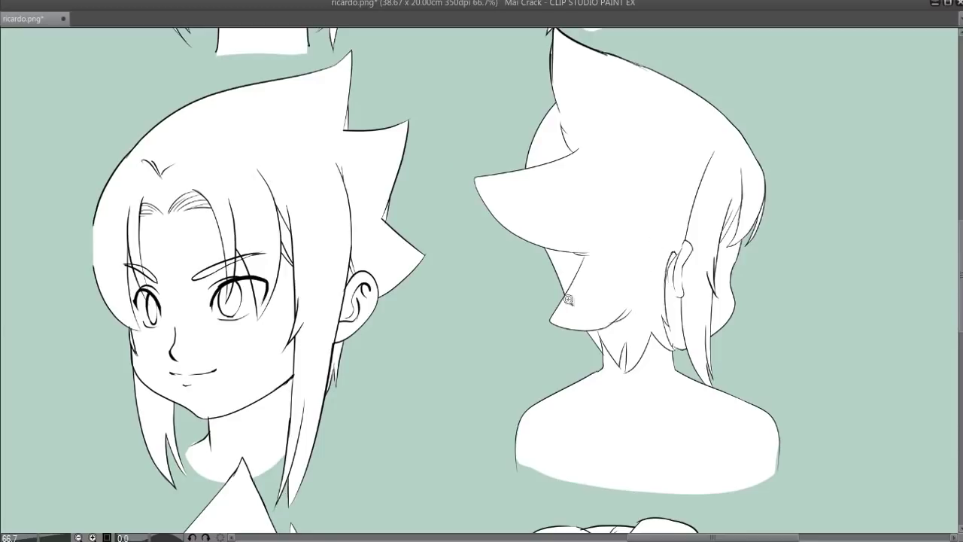
left_click_drag(642, 176, 565, 322)
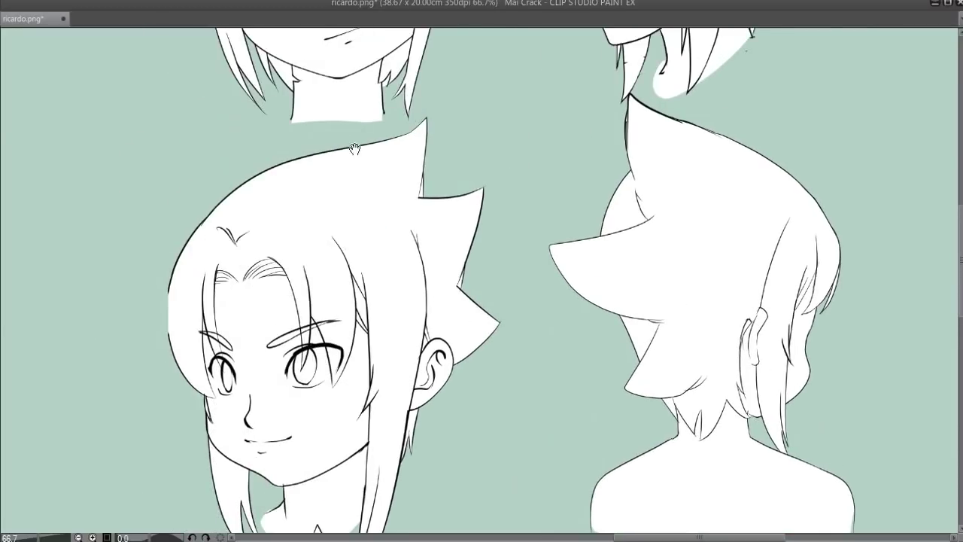
left_click_drag(361, 206, 381, 349)
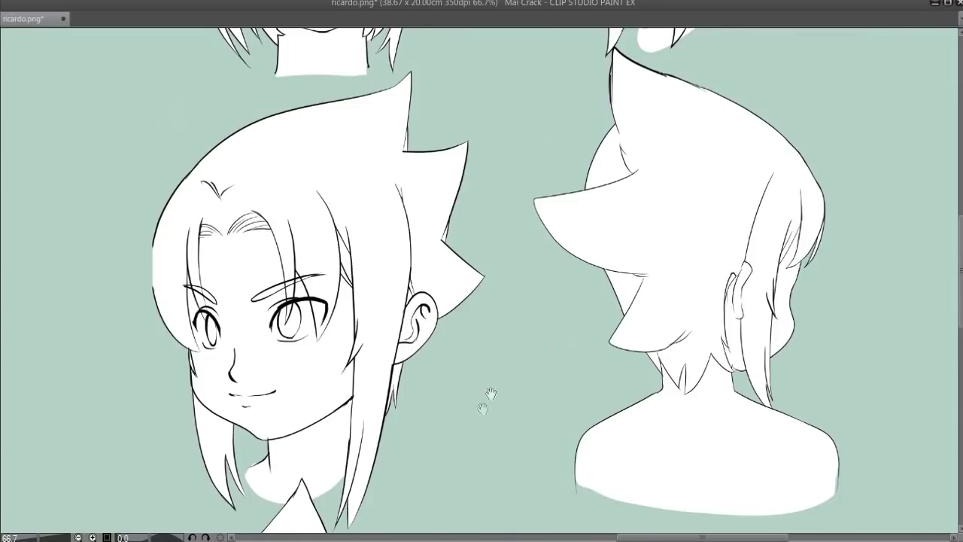
mouse_move(490, 393)
left_mouse_down()
mouse_move(496, 240)
mouse_move(449, 349)
left_mouse_up()
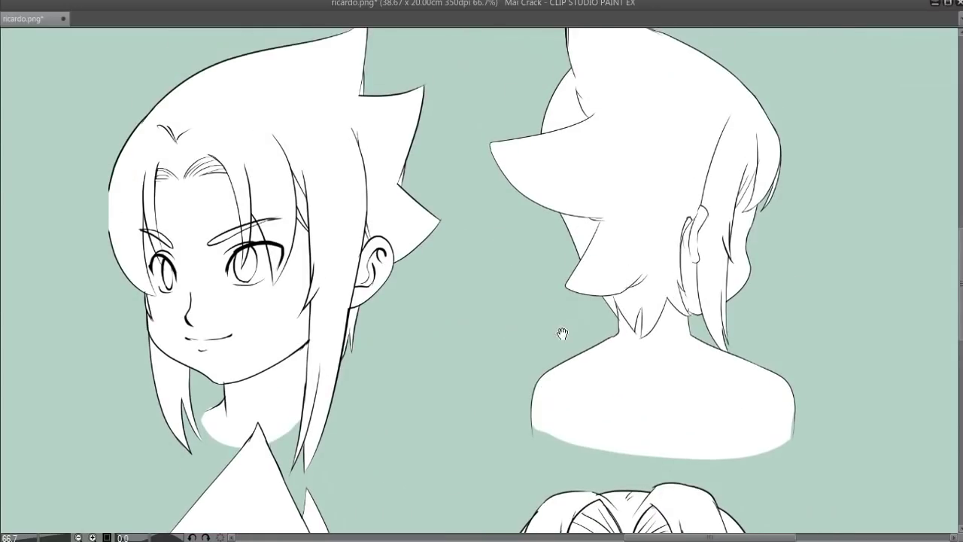
left_click_drag(562, 333, 557, 143)
left_click_drag(527, 437, 488, 259)
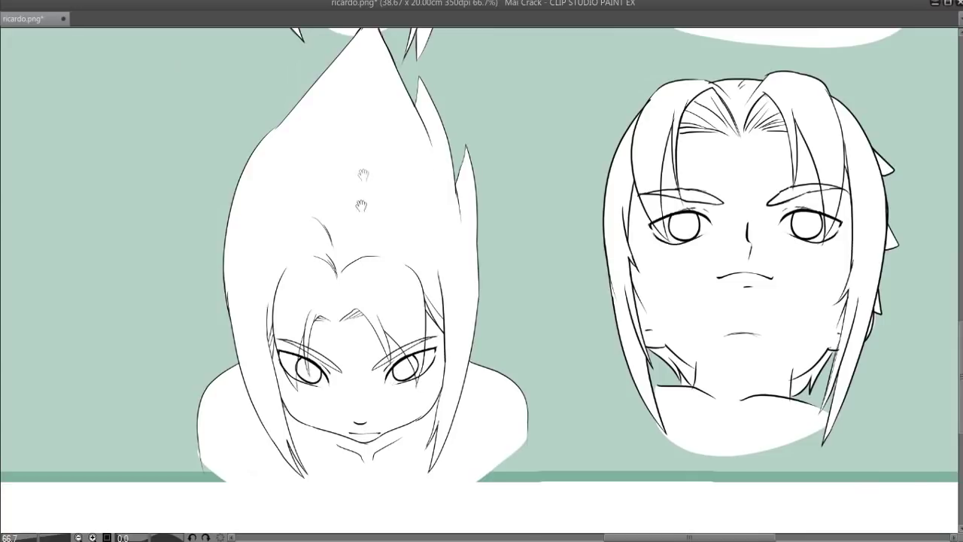
mouse_move(628, 304)
left_mouse_down()
mouse_move(597, 265)
mouse_move(606, 223)
left_mouse_up()
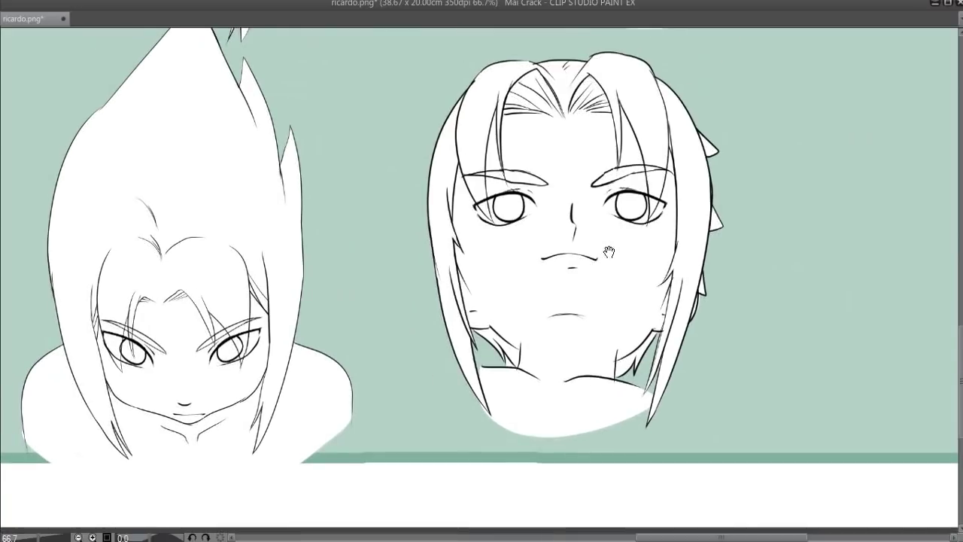
mouse_move(591, 66)
left_mouse_down()
mouse_move(585, 190)
mouse_move(601, 187)
left_mouse_up()
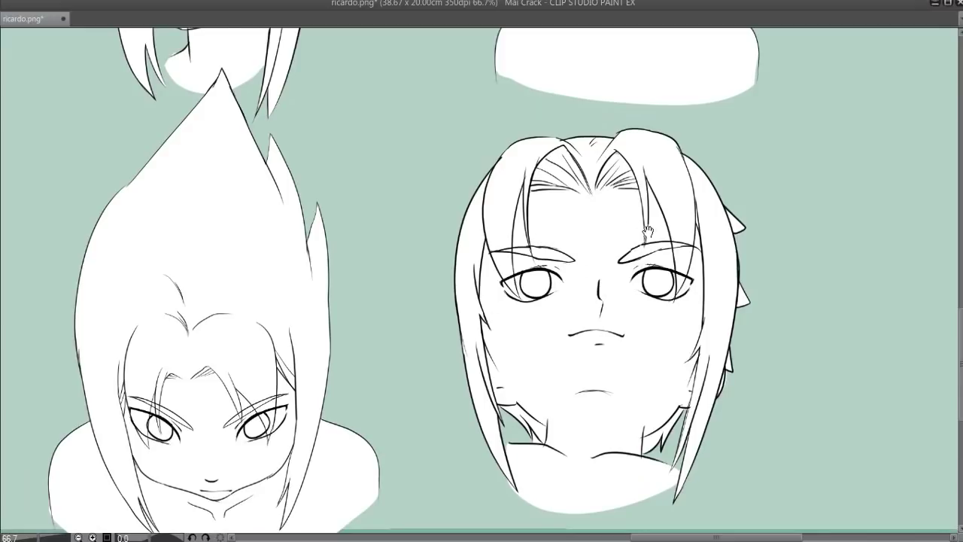
left_click_drag(647, 229, 707, 346)
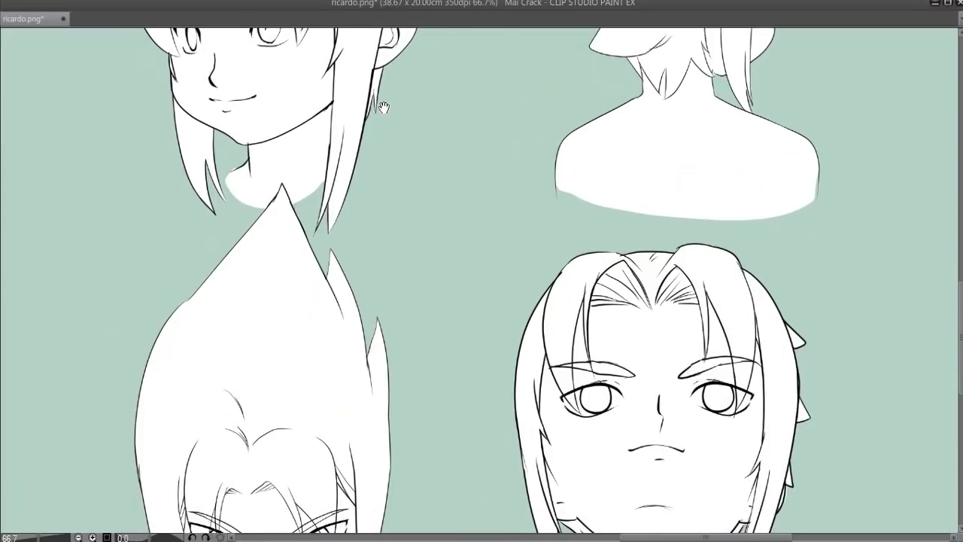
left_click_drag(384, 107, 543, 246)
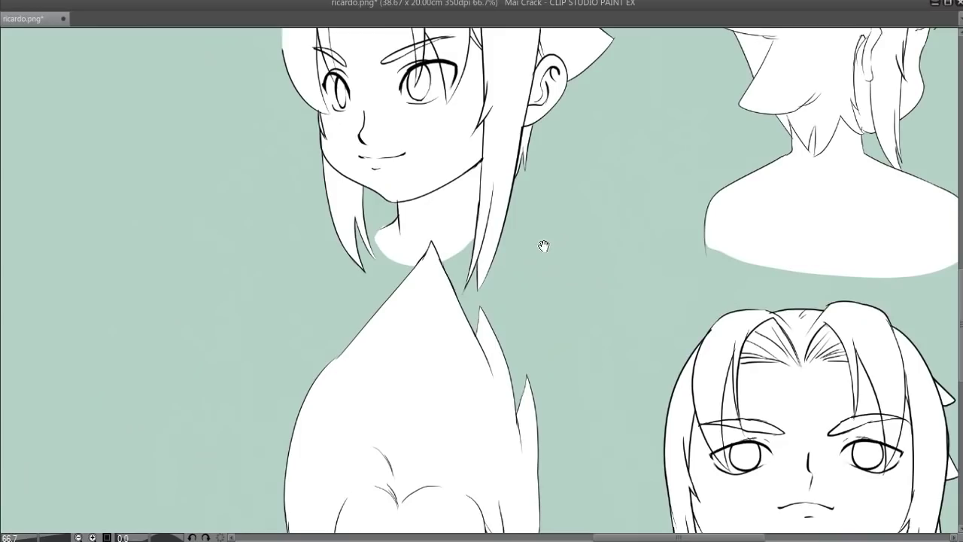
left_click_drag(543, 246, 843, 248)
scroll(288, 122, "down", 2)
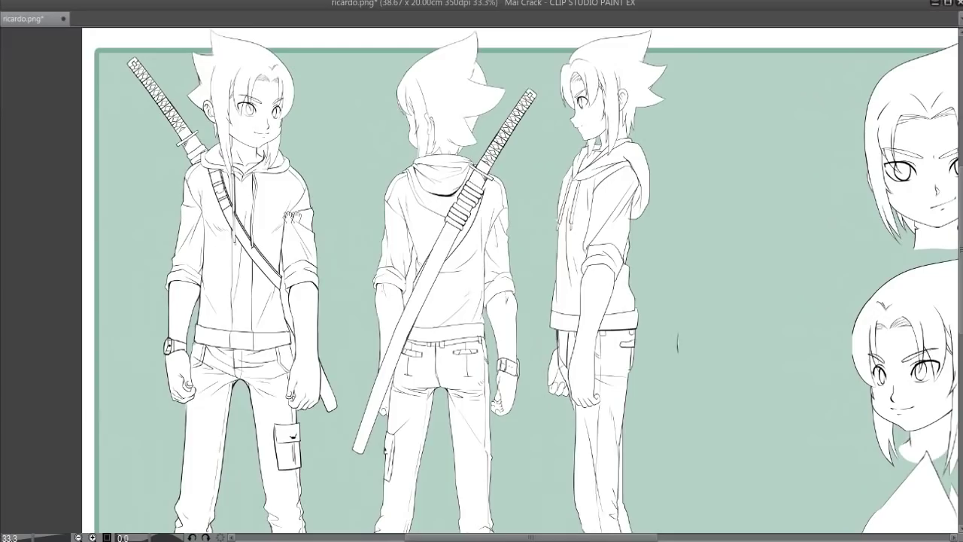
left_click(407, 202)
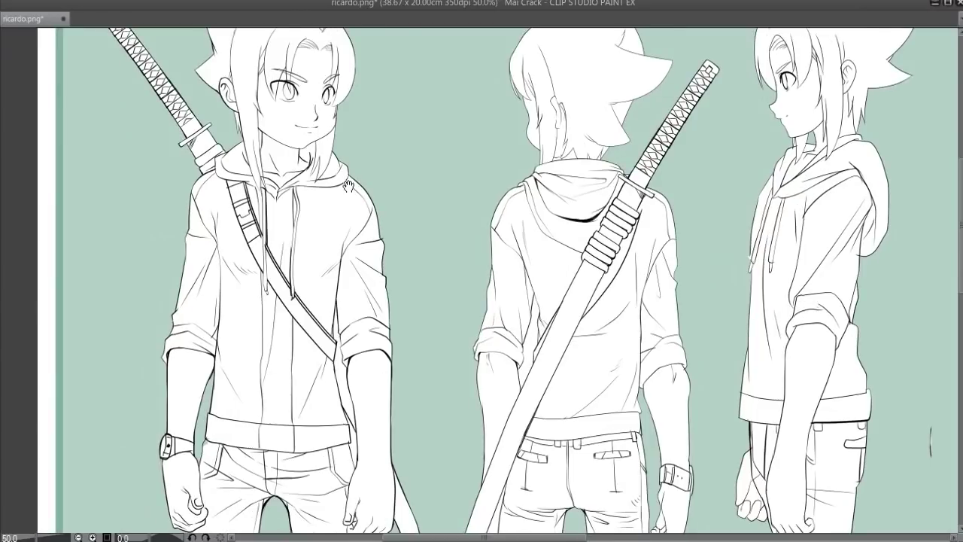
scroll(335, 256, "down", 3)
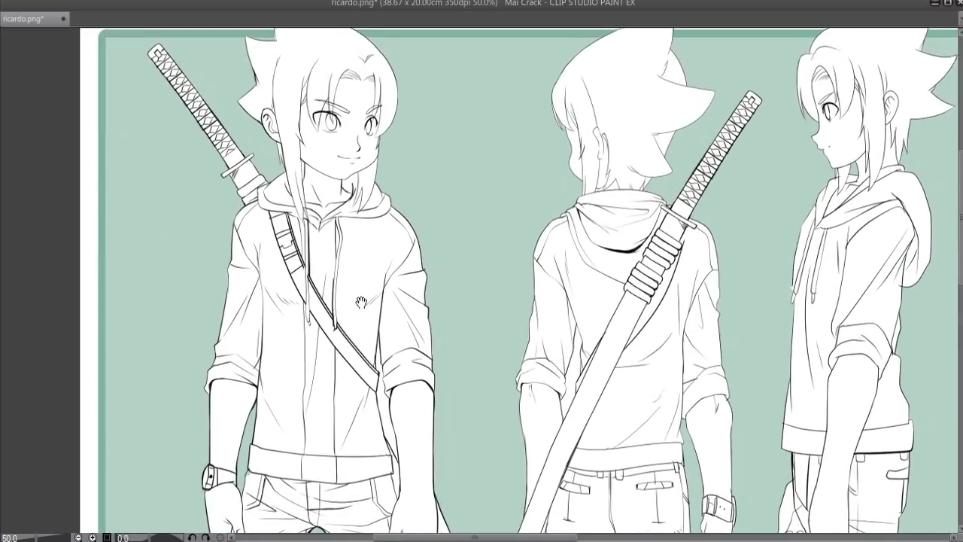
left_click_drag(361, 301, 305, 312)
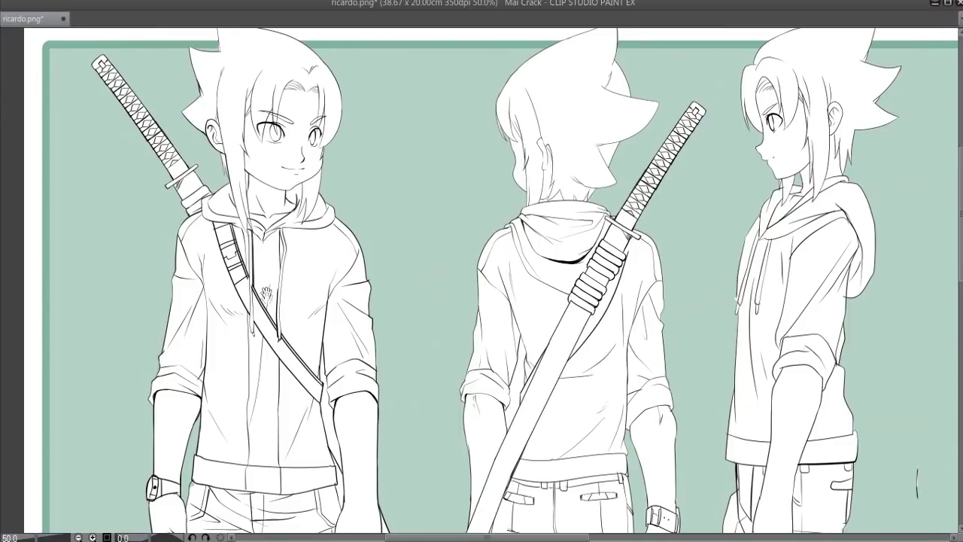
left_click_drag(256, 290, 264, 268)
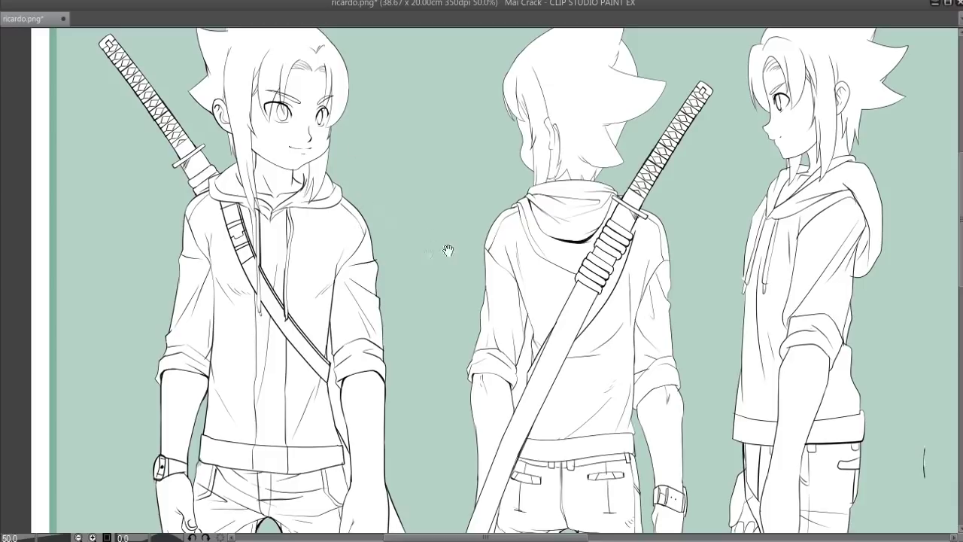
left_click_drag(419, 200, 431, 255)
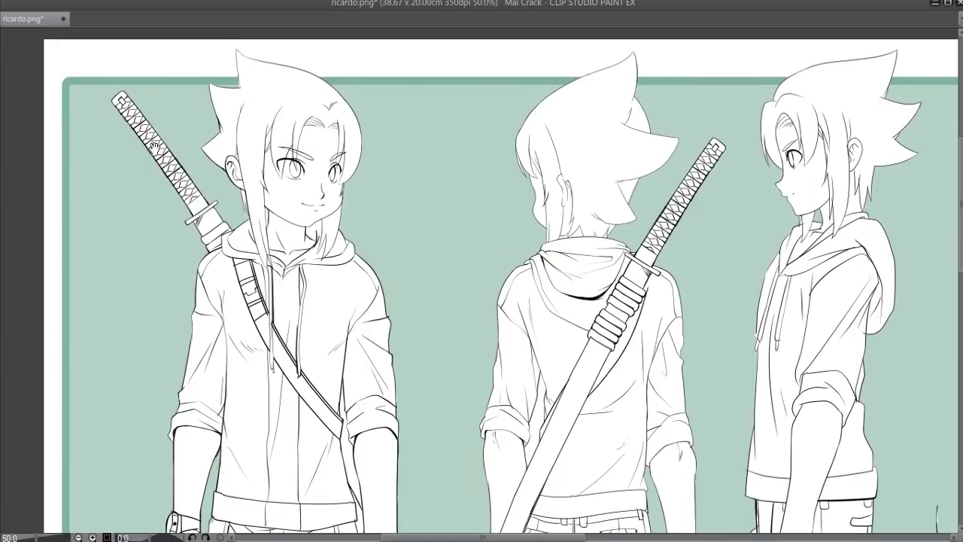
scroll(203, 234, "down", 5)
mouse_move(548, 223)
left_mouse_down()
mouse_move(573, 144)
mouse_move(538, 274)
left_mouse_up()
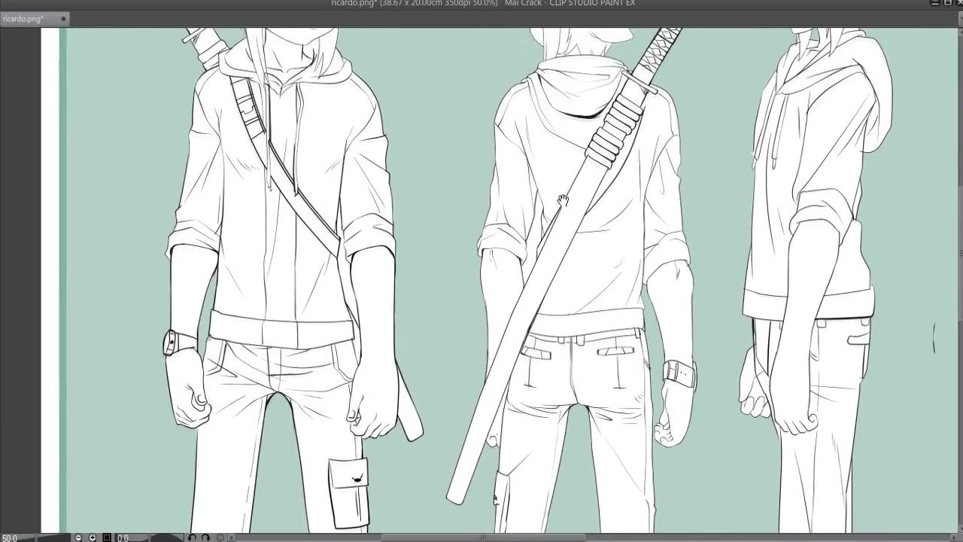
left_click_drag(509, 235, 325, 311)
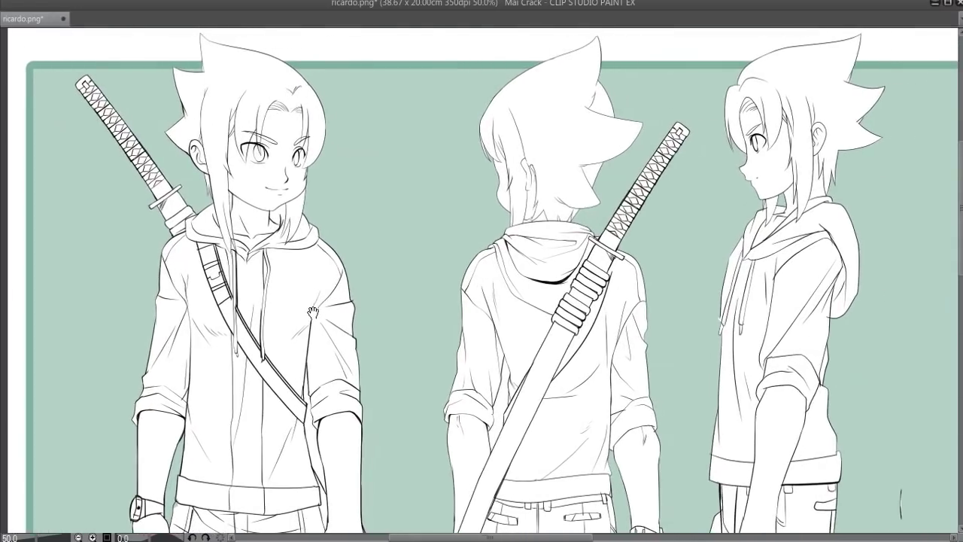
left_click_drag(325, 311, 269, 236)
left_click_drag(276, 306, 292, 39)
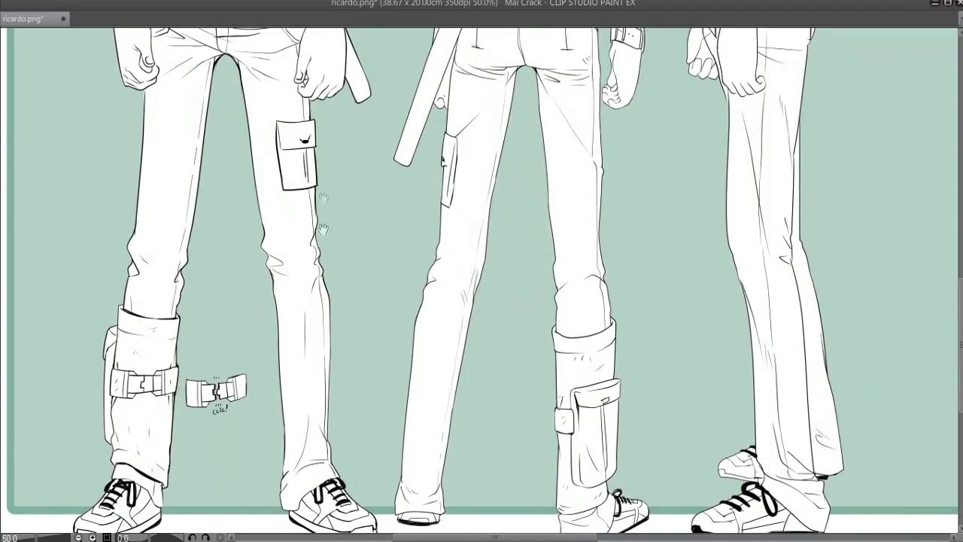
left_click_drag(323, 228, 314, 397)
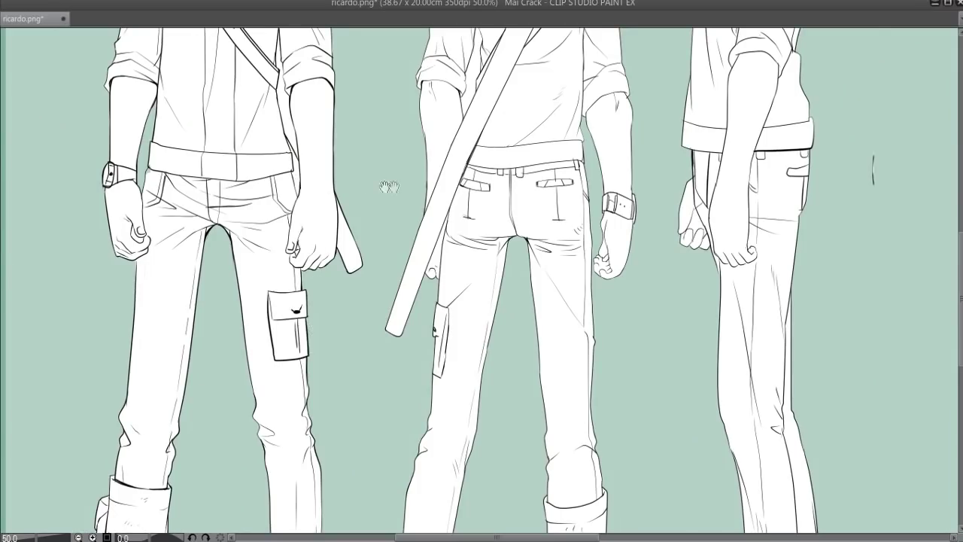
mouse_move(315, 248)
left_mouse_down()
mouse_move(316, 43)
mouse_move(325, 476)
mouse_move(289, 407)
left_mouse_up()
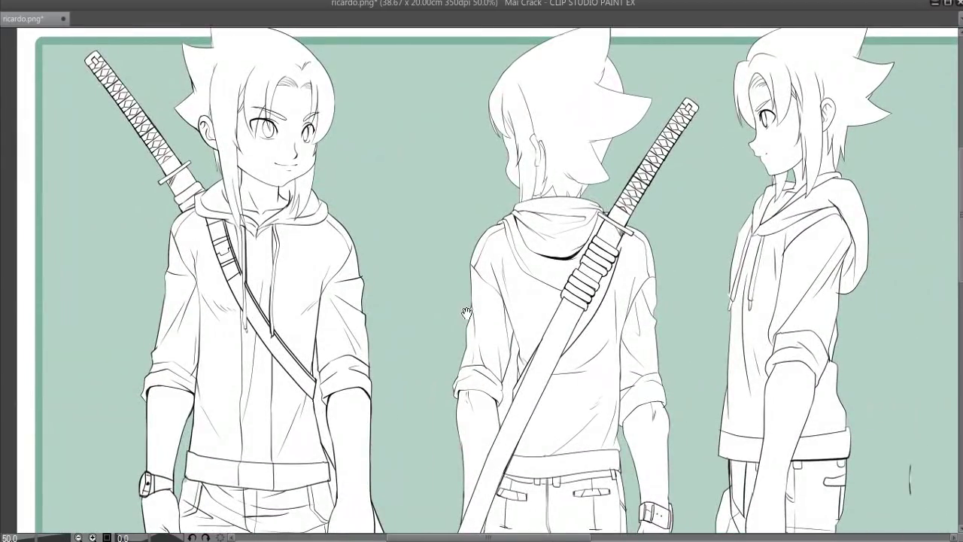
scroll(403, 313, "down", 2)
scroll(452, 301, "down", 8)
scroll(360, 302, "up", 10)
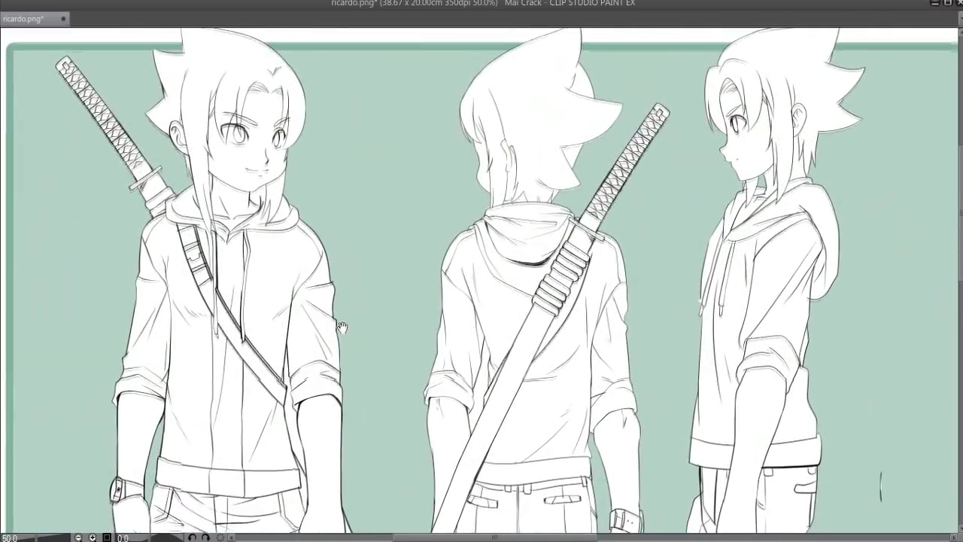
left_click_drag(342, 327, 356, 358)
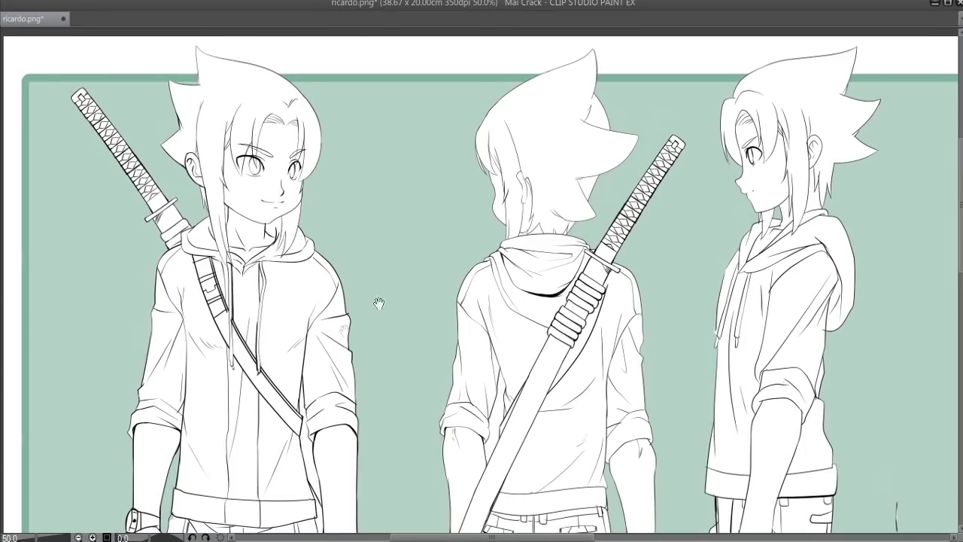
left_click_drag(298, 256, 307, 220)
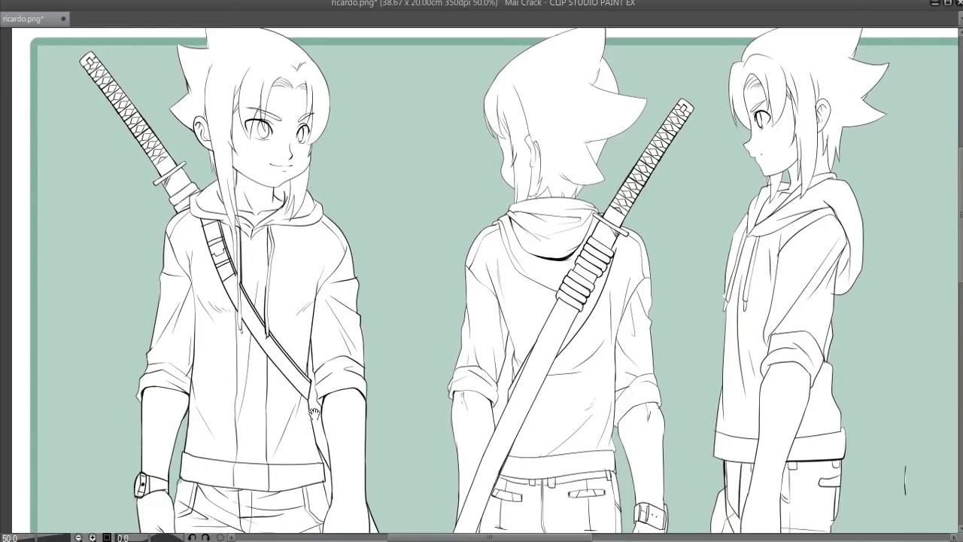
scroll(218, 253, "up", 2)
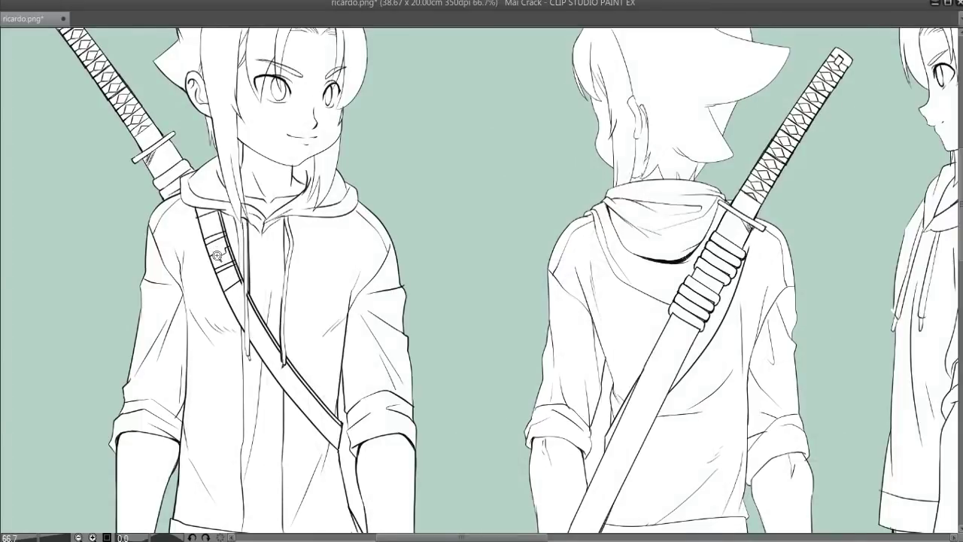
scroll(216, 254, "up", 2)
scroll(216, 254, "up", 1)
left_click_drag(233, 271, 269, 305)
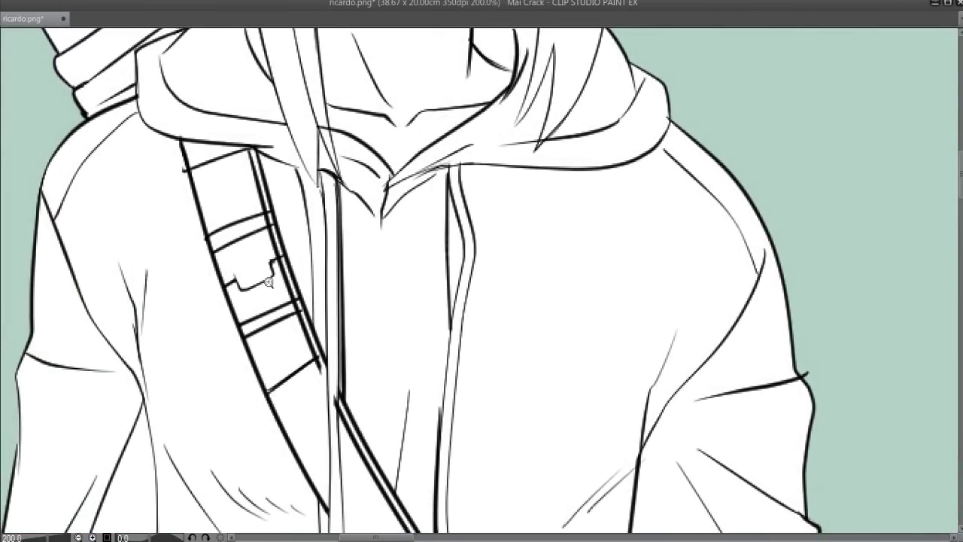
scroll(269, 282, "down", 2)
left_click_drag(337, 205, 337, 97)
left_click_drag(313, 348, 302, 205)
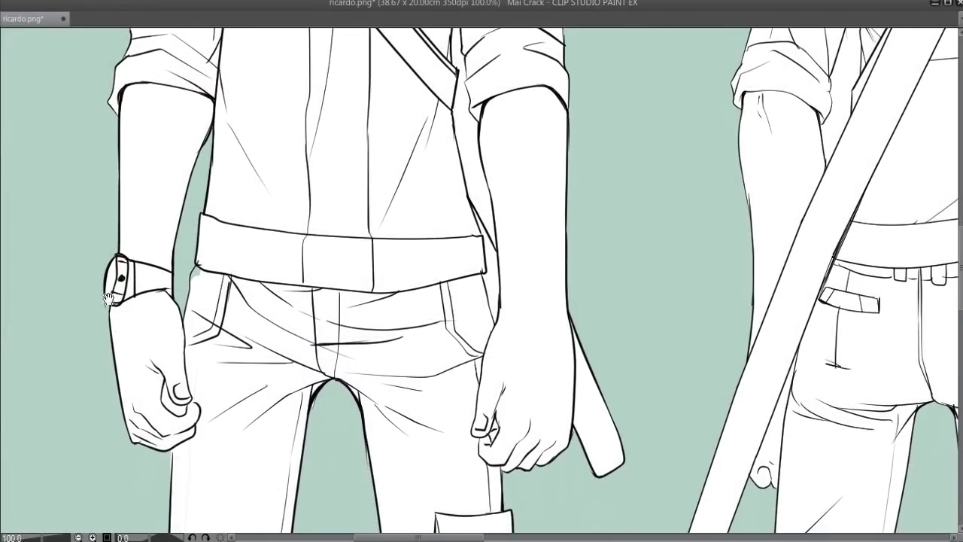
left_click_drag(197, 301, 198, 122)
scroll(472, 407, "down", 2)
left_click_drag(472, 407, 448, 154)
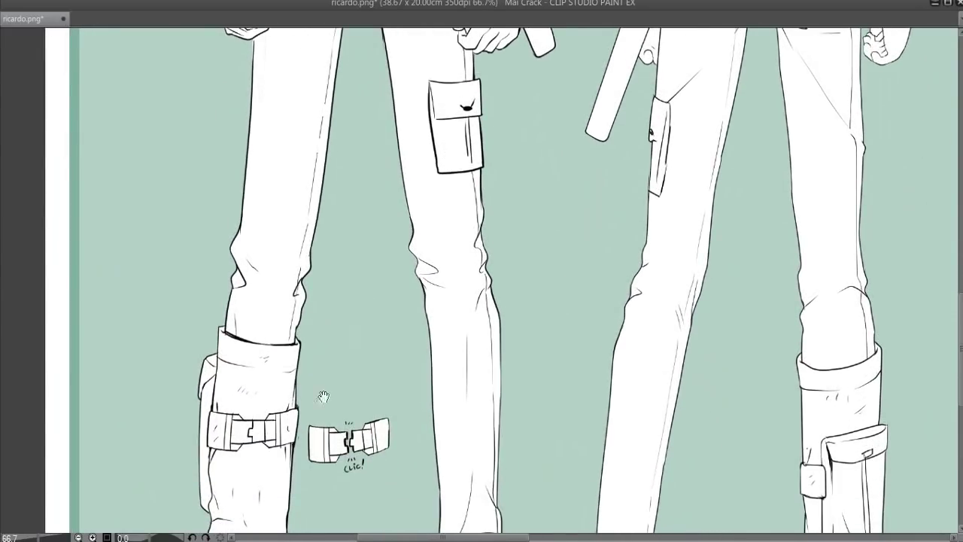
left_click_drag(323, 398, 365, 226)
scroll(312, 282, "up", 2)
mouse_move(312, 285)
left_mouse_down()
mouse_move(290, 288)
mouse_move(331, 347)
mouse_move(332, 296)
left_mouse_up()
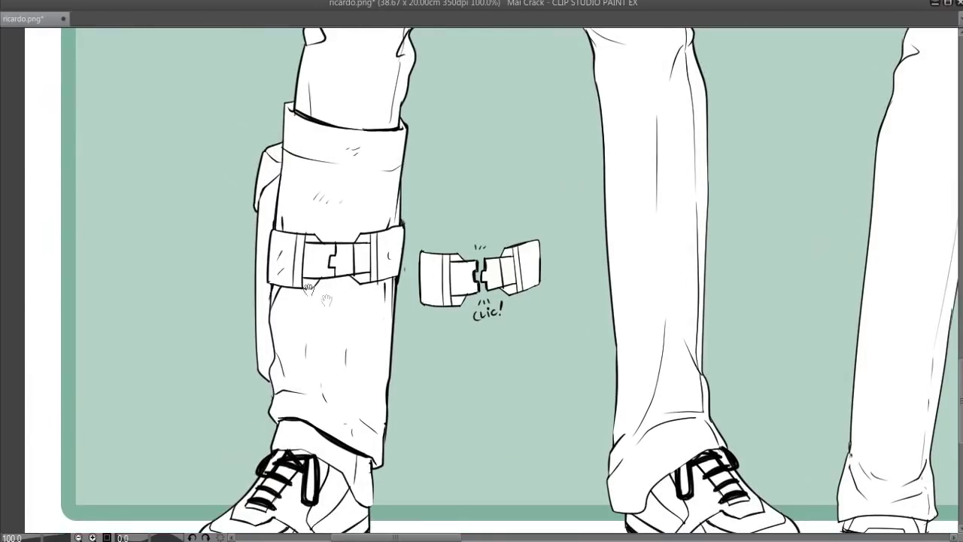
scroll(500, 293, "up", 1)
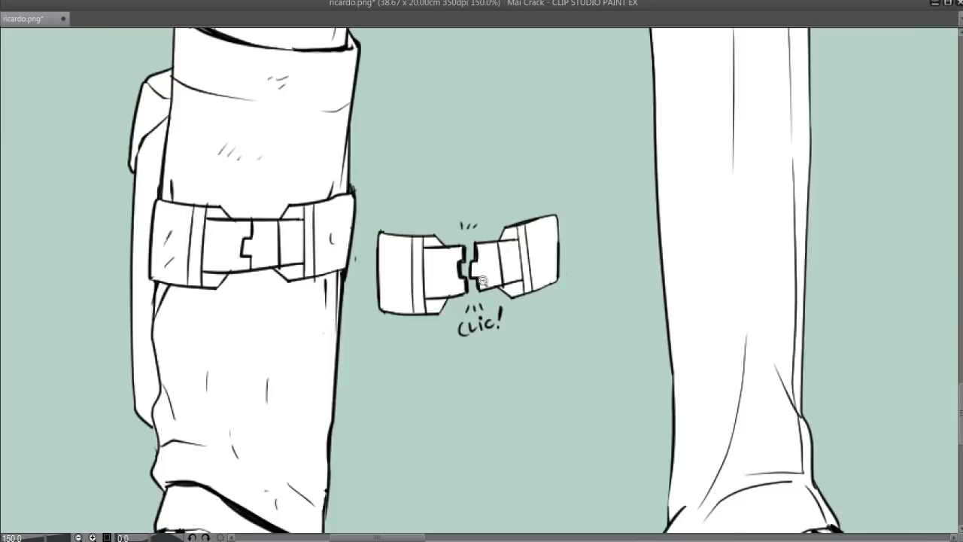
scroll(472, 292, "up", 1)
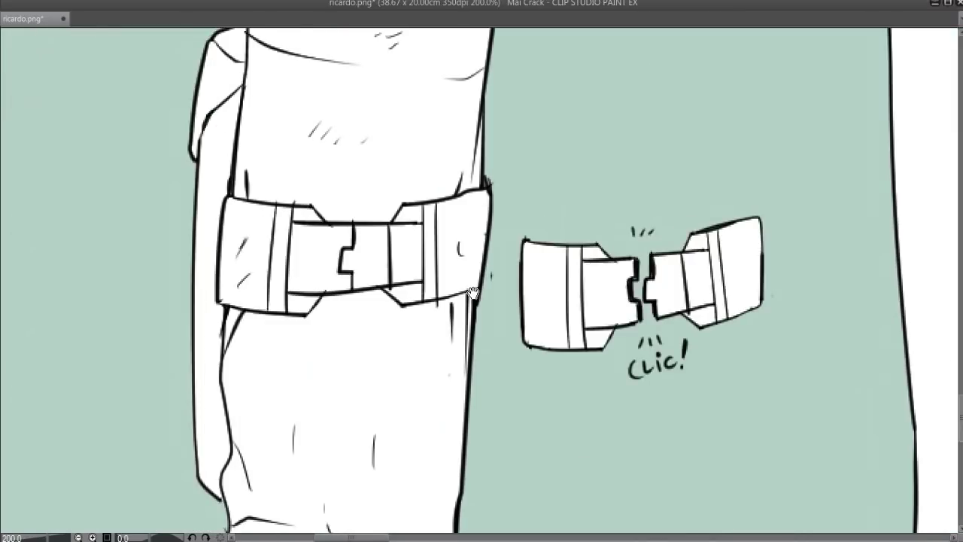
scroll(457, 292, "down", 1)
scroll(457, 292, "down", 1)
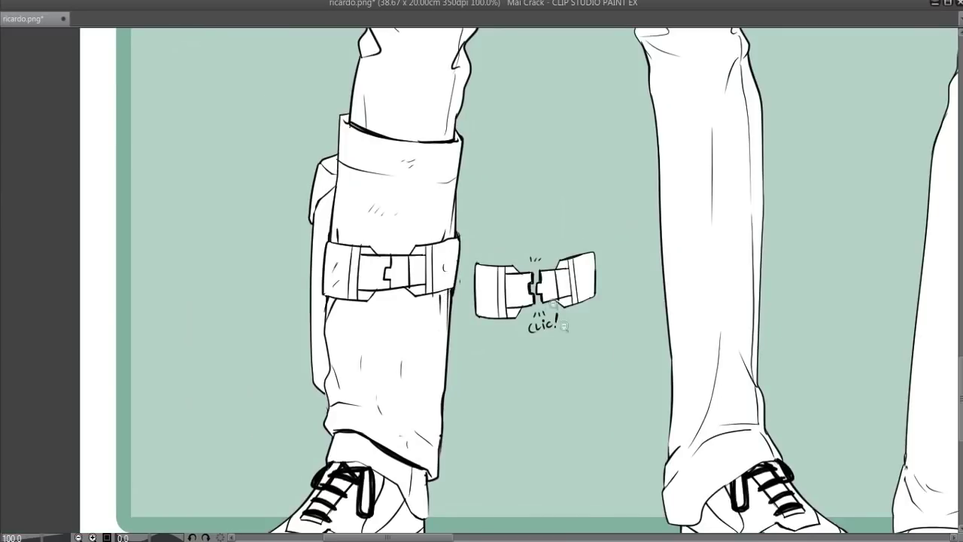
left_click_drag(419, 331, 405, 283)
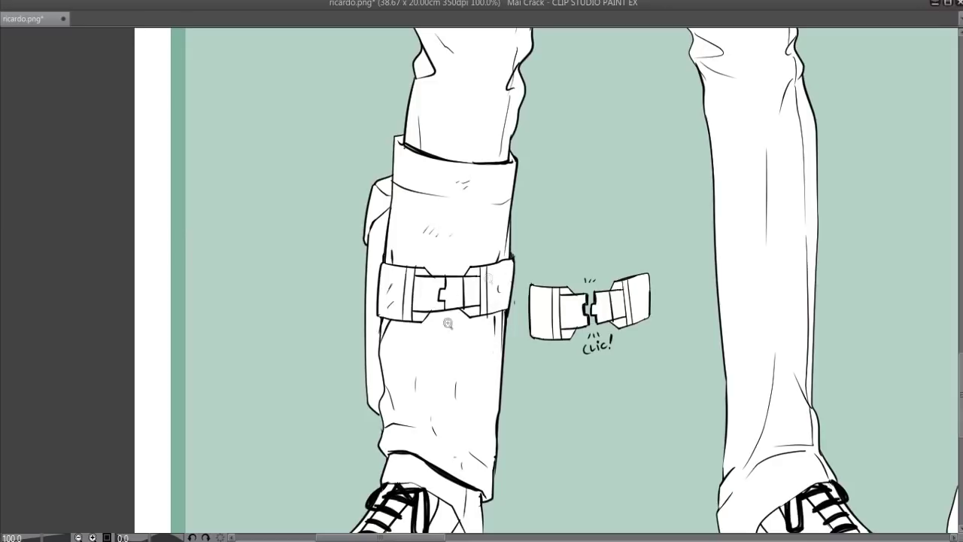
left_click_drag(487, 314, 447, 300)
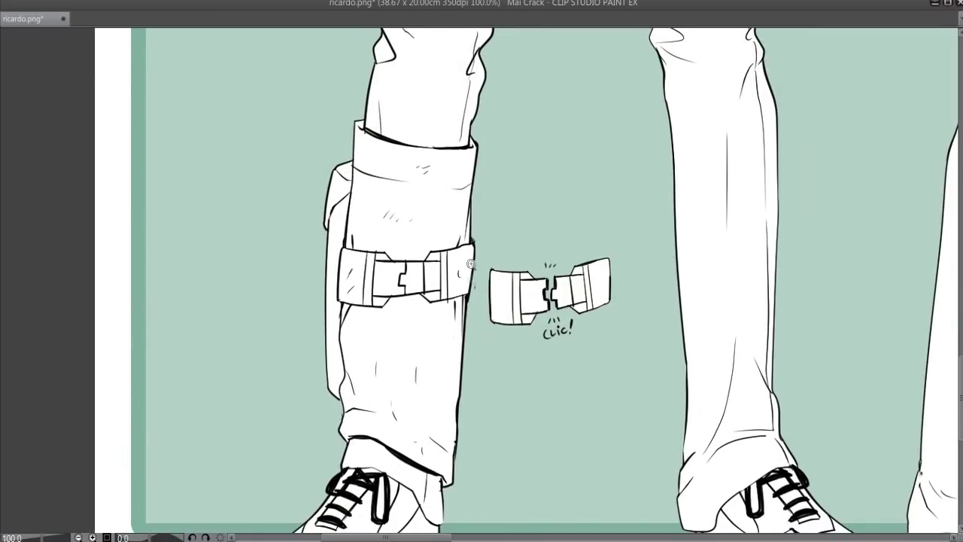
left_click(451, 290, "alt")
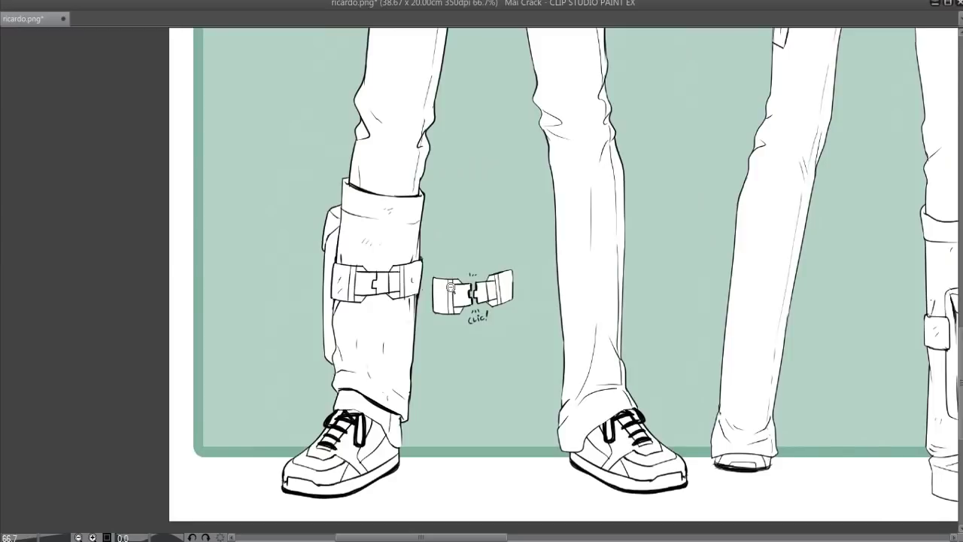
left_click(540, 312)
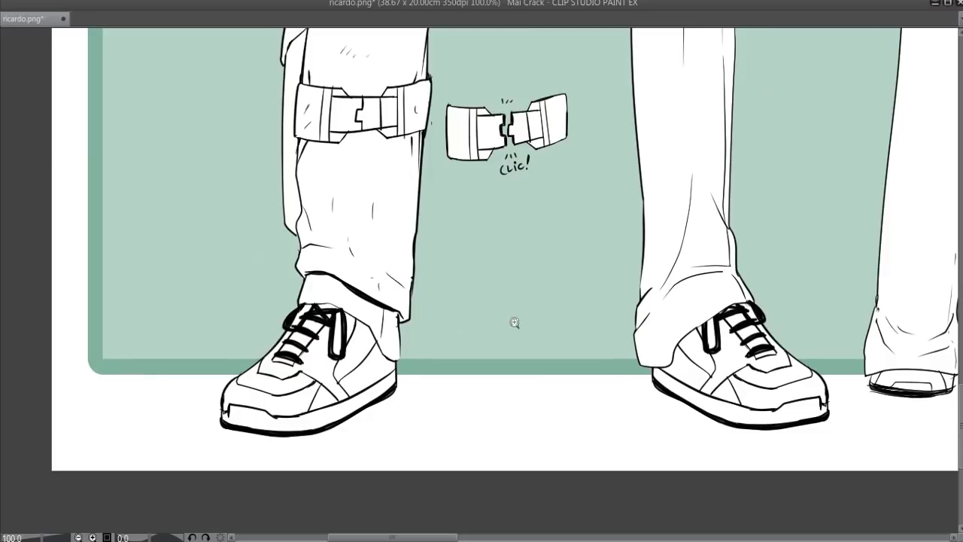
left_click_drag(479, 312, 455, 317)
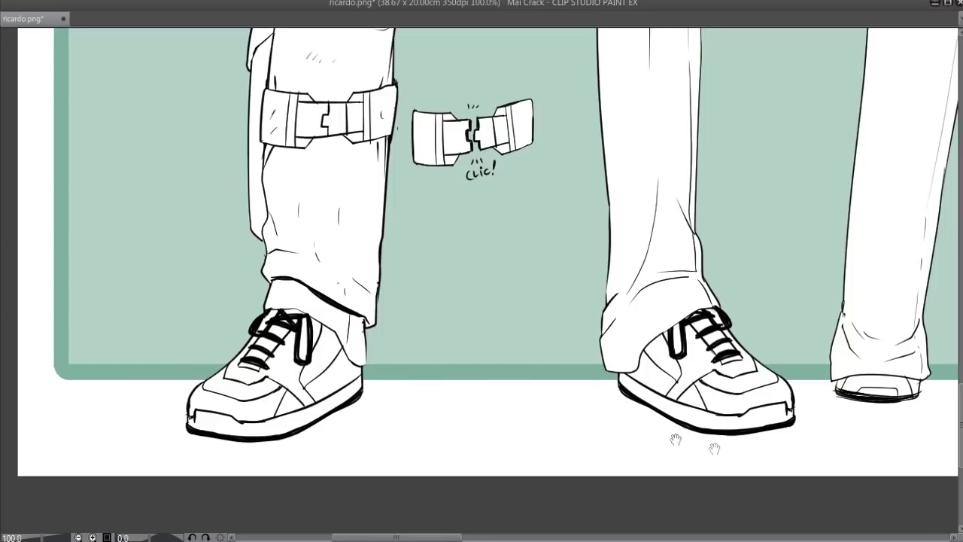
left_click_drag(453, 361, 512, 397)
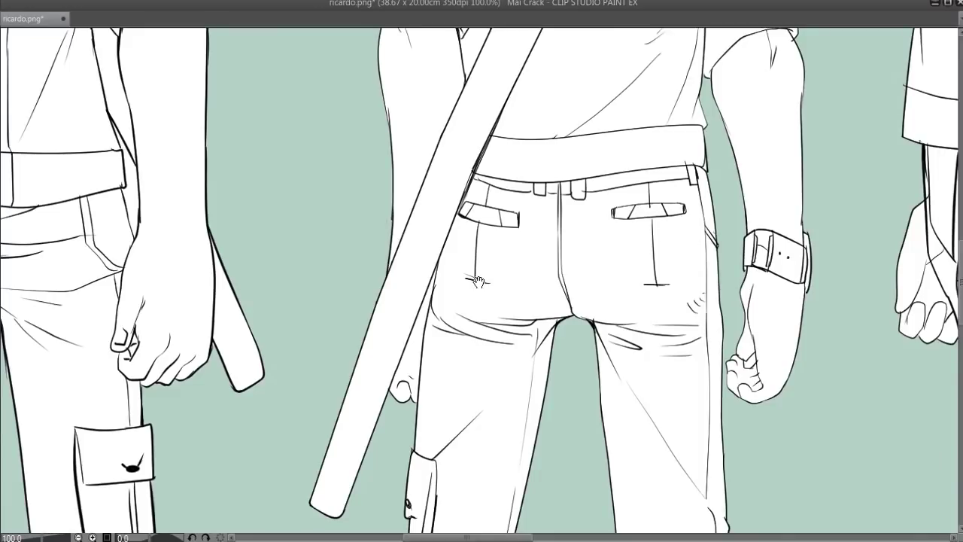
scroll(477, 280, "down", 1)
left_click_drag(509, 279, 510, 347)
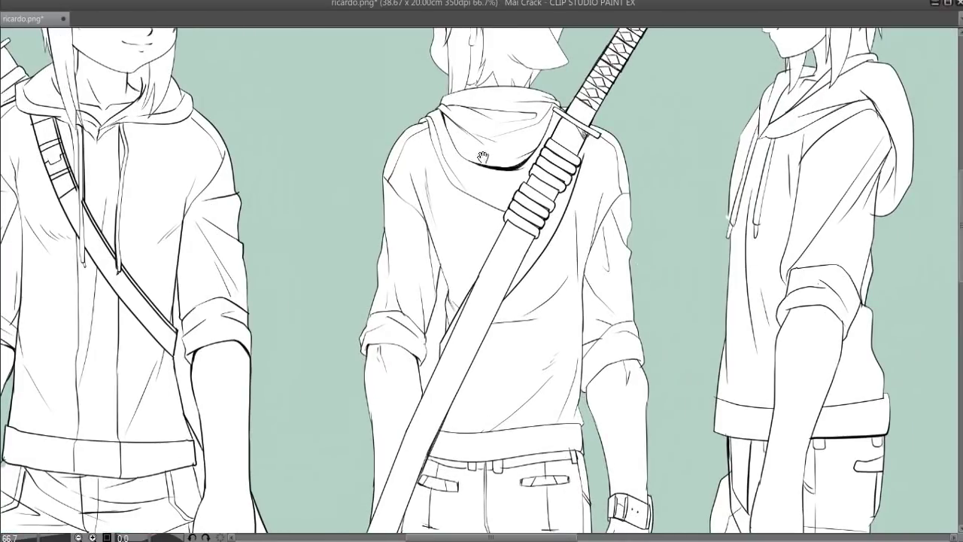
scroll(527, 180, "up", 3)
scroll(493, 345, "down", 2)
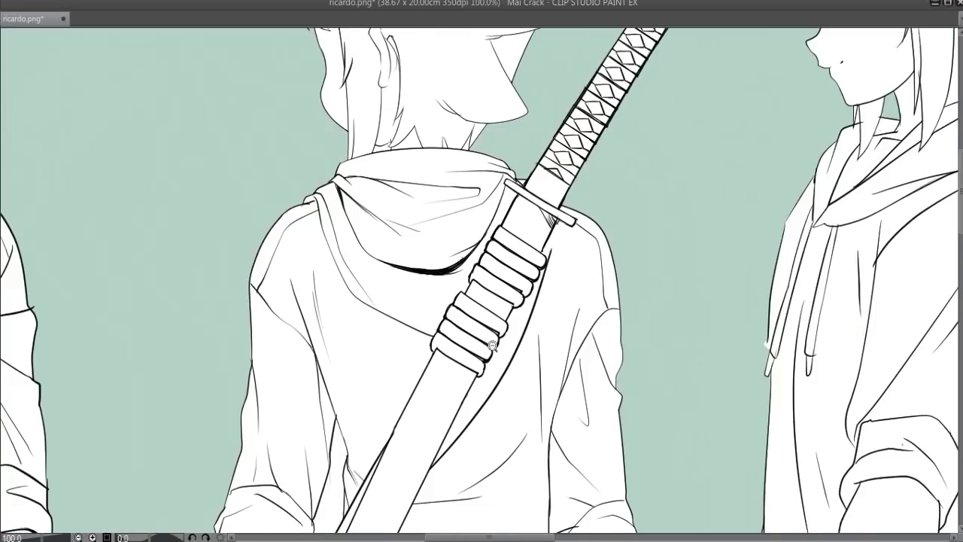
scroll(493, 345, "down", 1)
mouse_move(506, 372)
left_mouse_down()
mouse_move(593, 297)
mouse_move(574, 371)
left_mouse_up()
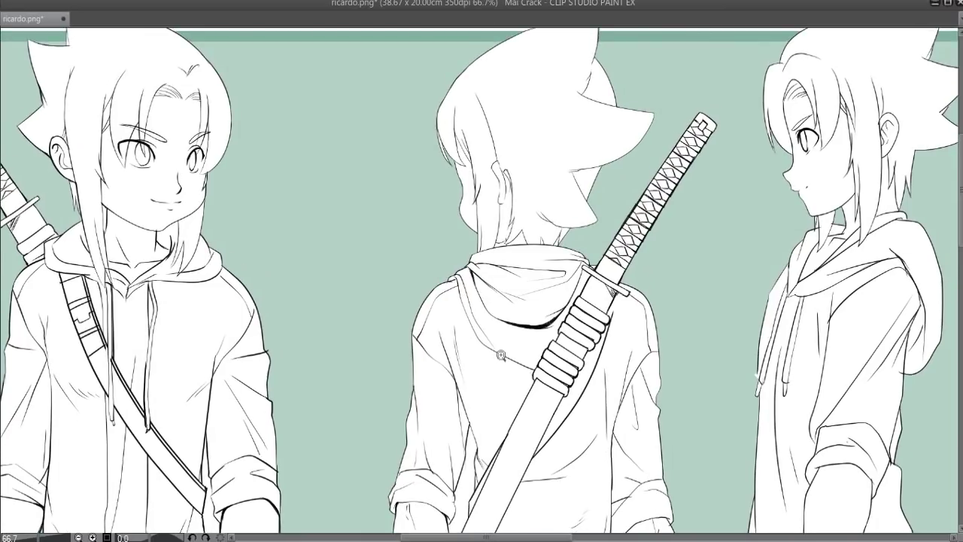
left_click(501, 354)
left_click(497, 166, "alt")
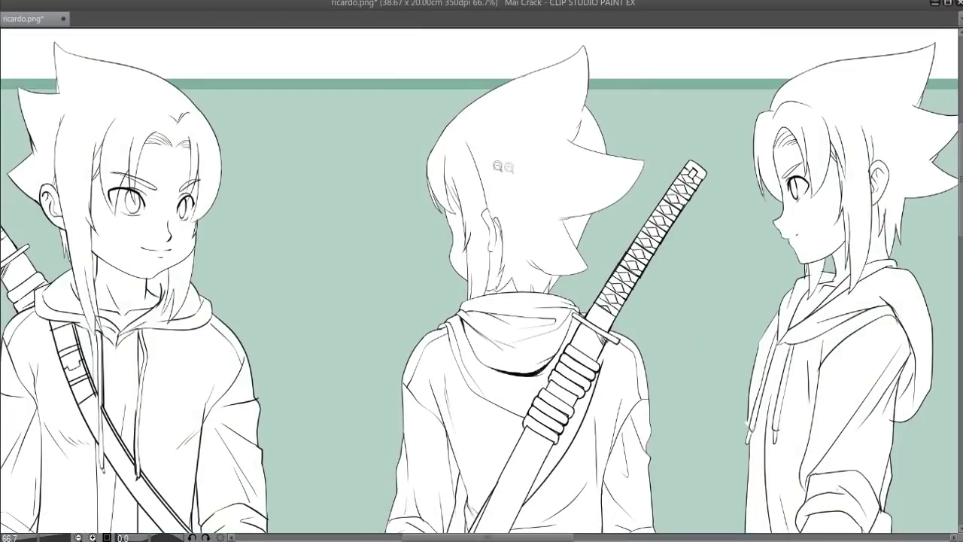
scroll(647, 248, "up", 2)
scroll(542, 233, "up", 1)
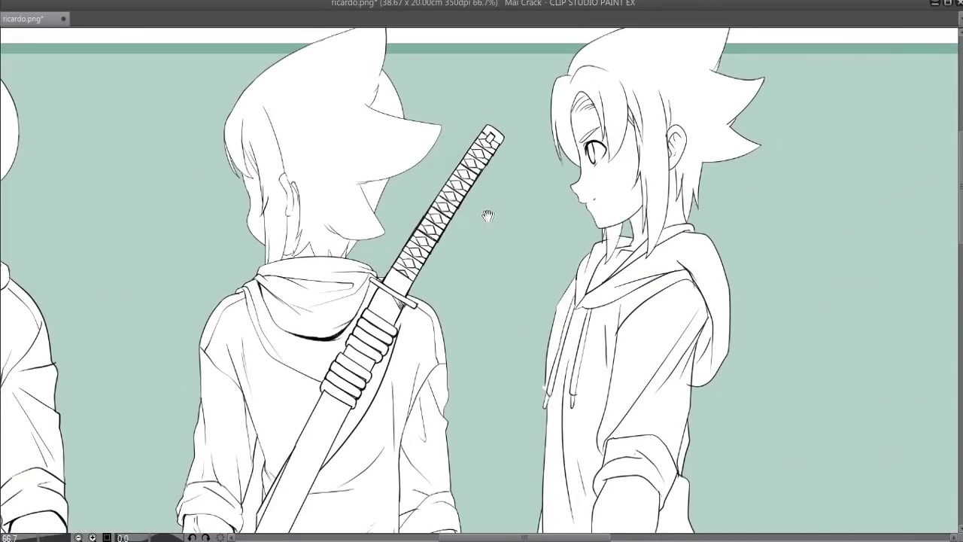
scroll(481, 212, "up", 1)
scroll(473, 211, "up", 1)
left_click_drag(474, 209, 477, 260)
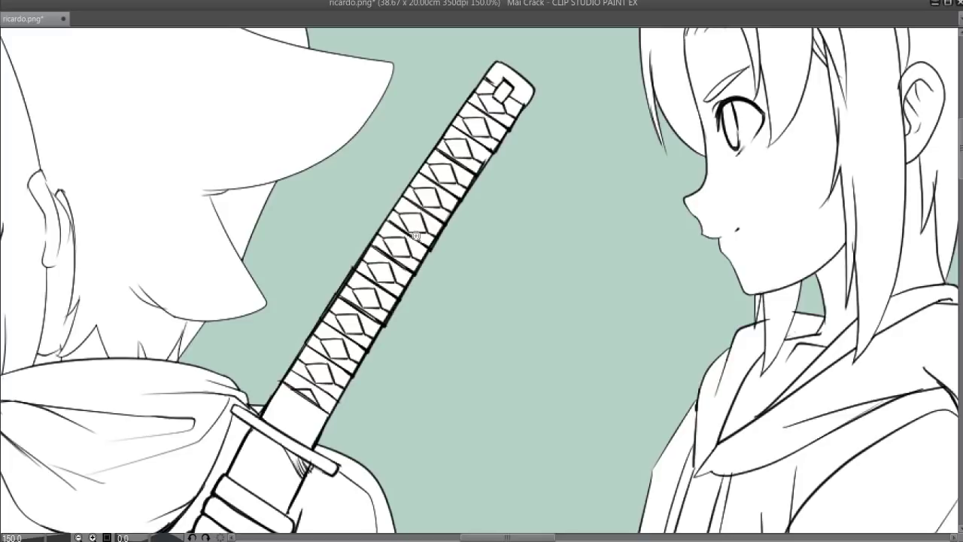
scroll(496, 233, "down", 4)
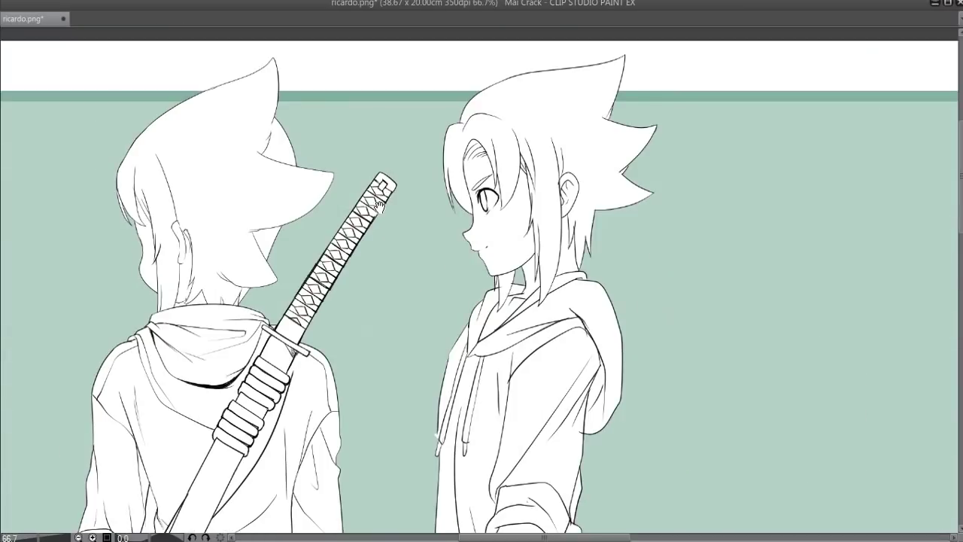
left_click_drag(417, 278, 418, 258)
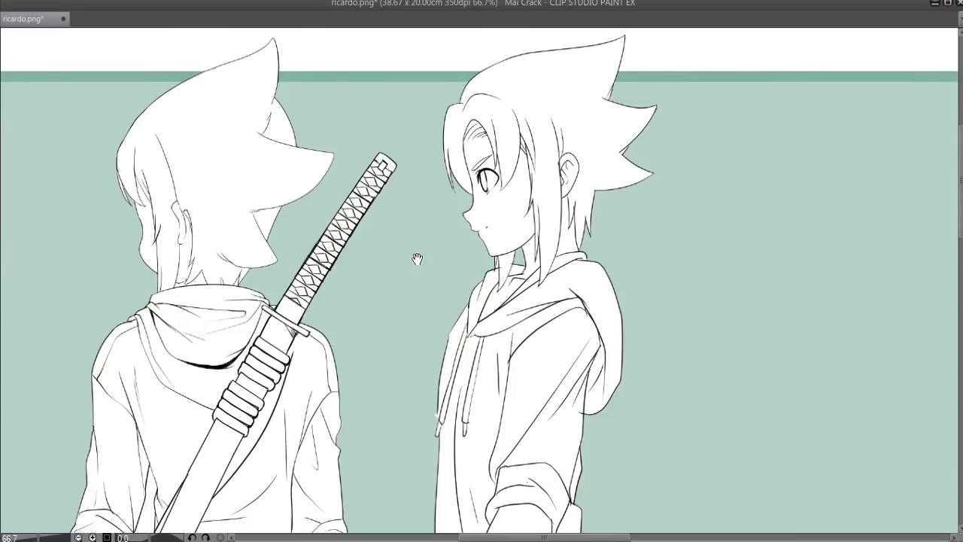
left_click_drag(455, 232, 408, 230)
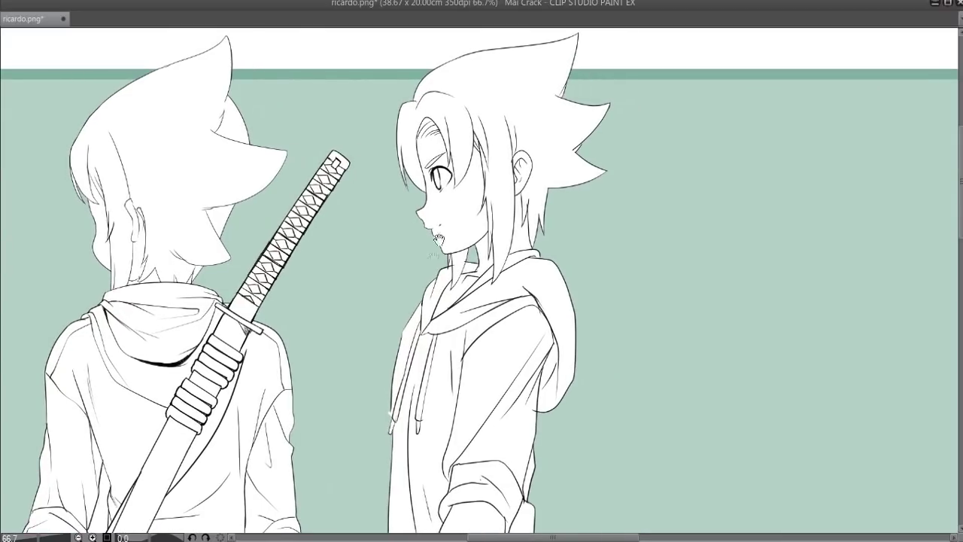
scroll(509, 198, "up", 2)
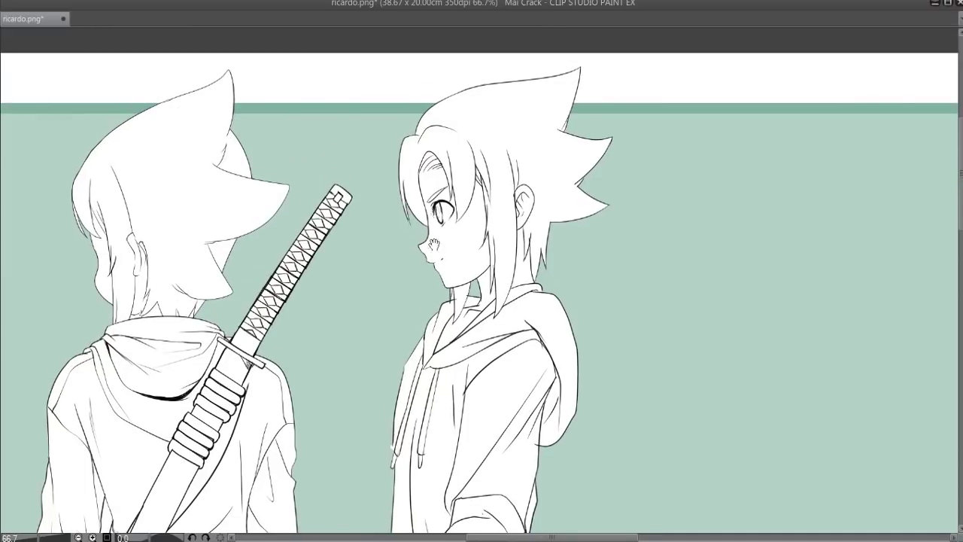
scroll(461, 307, "down", 2)
scroll(466, 286, "down", 1)
scroll(477, 249, "down", 3)
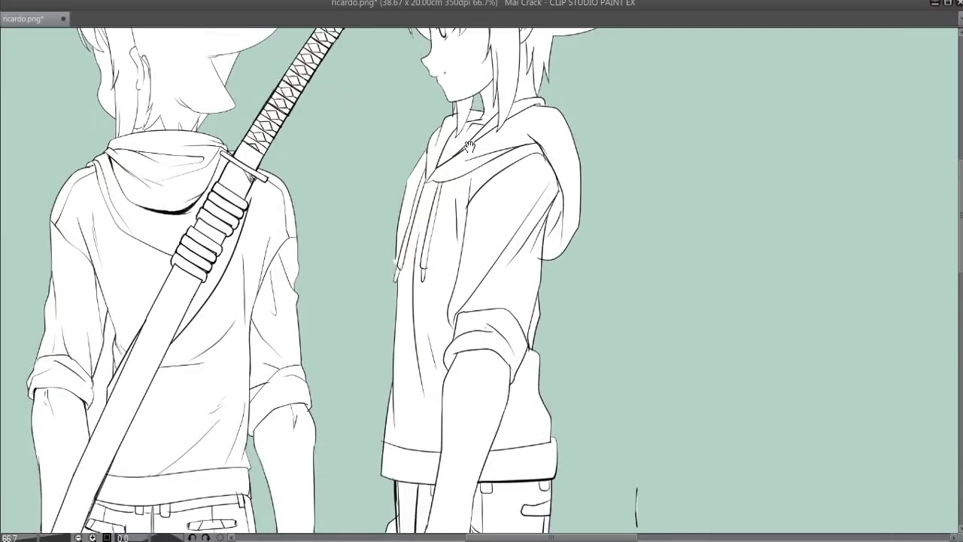
scroll(489, 210, "down", 3)
scroll(492, 210, "down", 2)
scroll(489, 226, "down", 2)
scroll(485, 240, "down", 2)
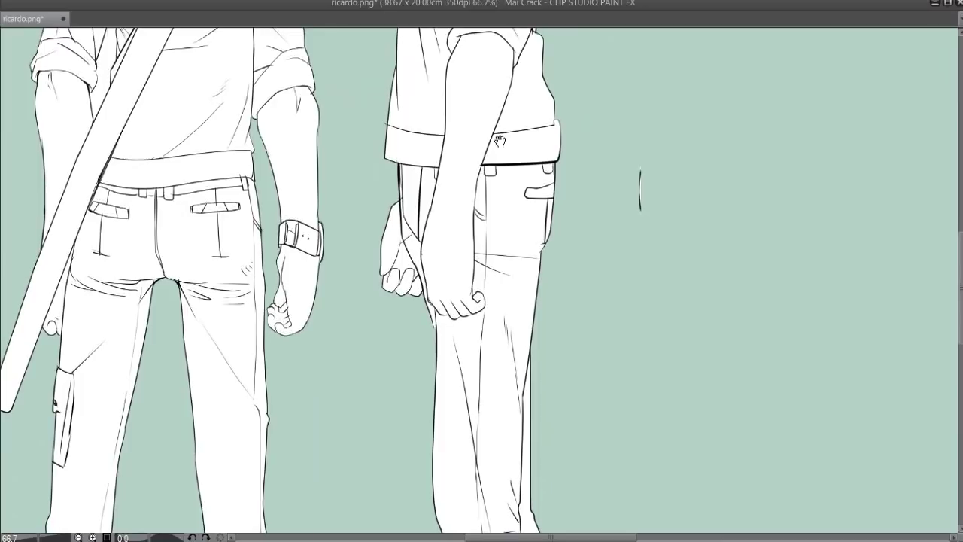
scroll(481, 260, "down", 3)
scroll(463, 331, "down", 5)
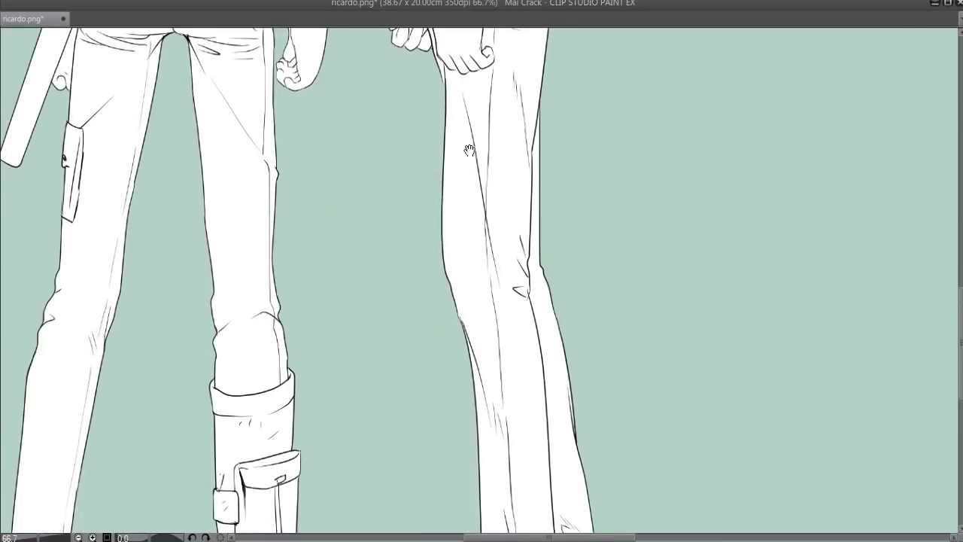
scroll(470, 293, "down", 5)
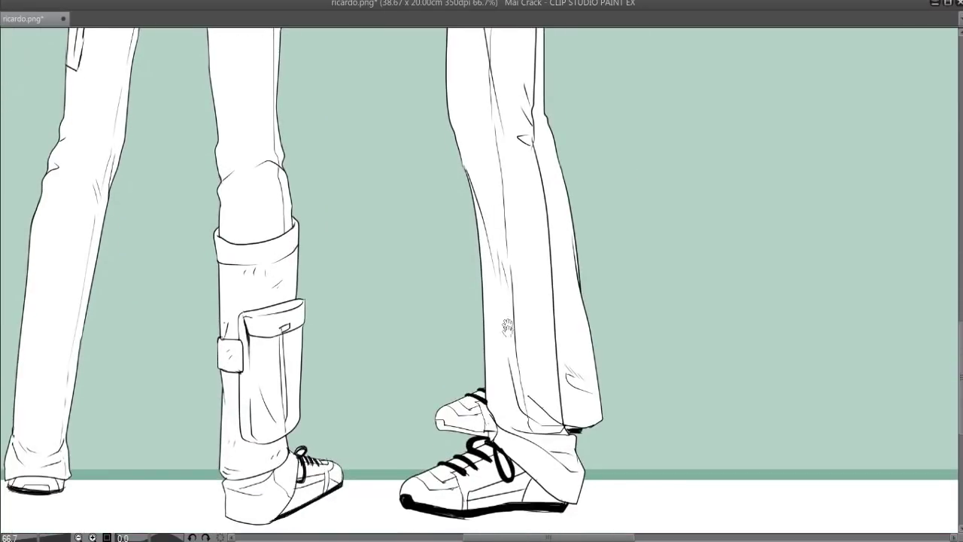
scroll(506, 318, "down", 1)
scroll(496, 249, "down", 1)
scroll(466, 301, "down", 1)
scroll(376, 461, "up", 2)
scroll(383, 458, "up", 1)
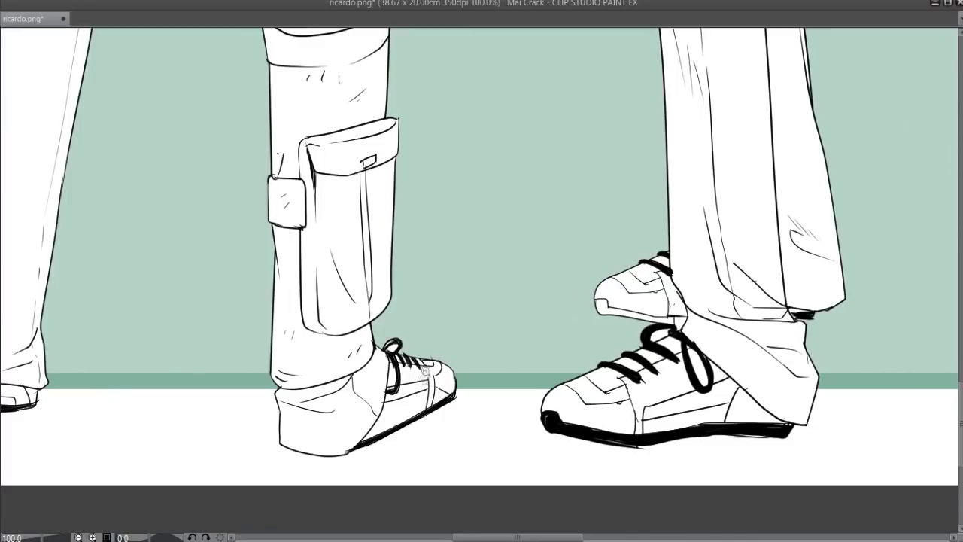
scroll(615, 423, "down", 1)
scroll(527, 419, "down", 1)
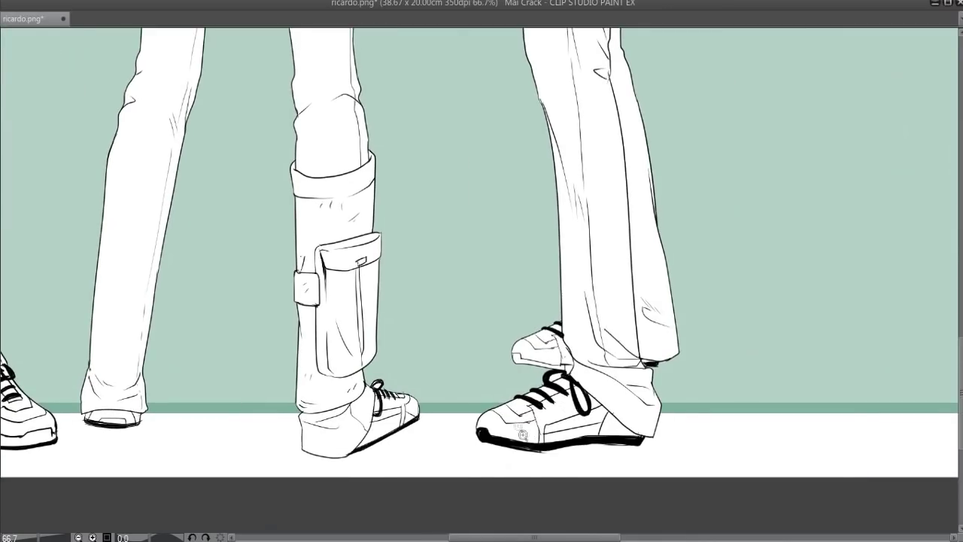
scroll(580, 404, "down", 2)
scroll(533, 383, "up", 5)
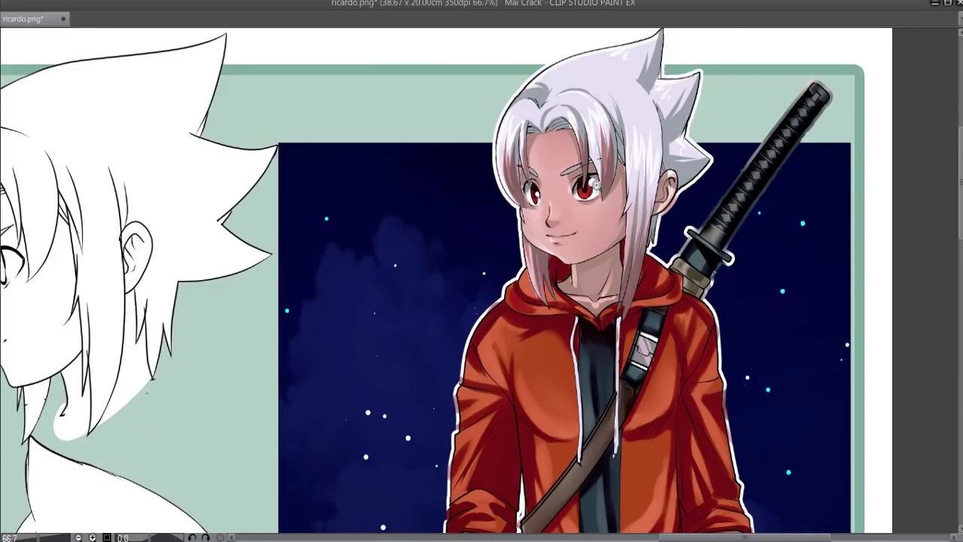
scroll(604, 220, "down", 1)
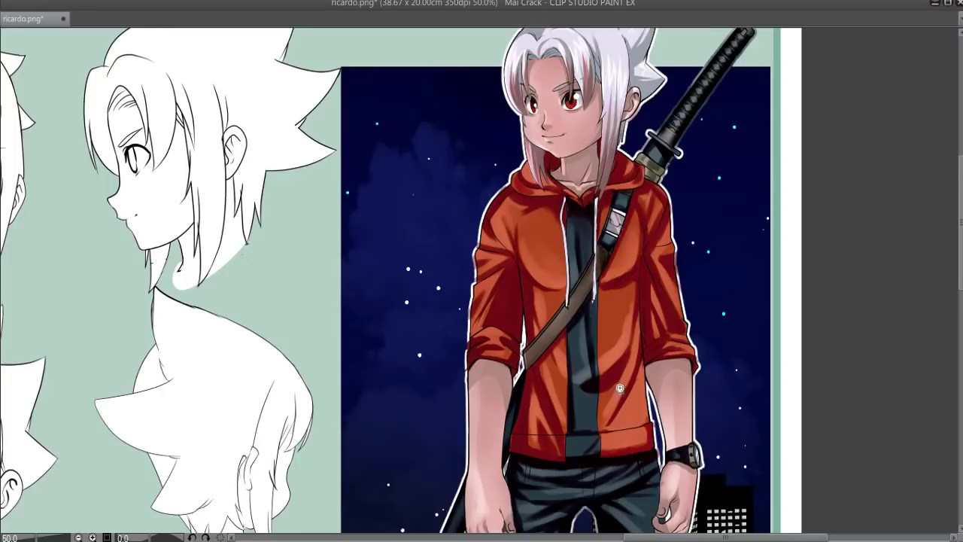
scroll(601, 165, "up", 1)
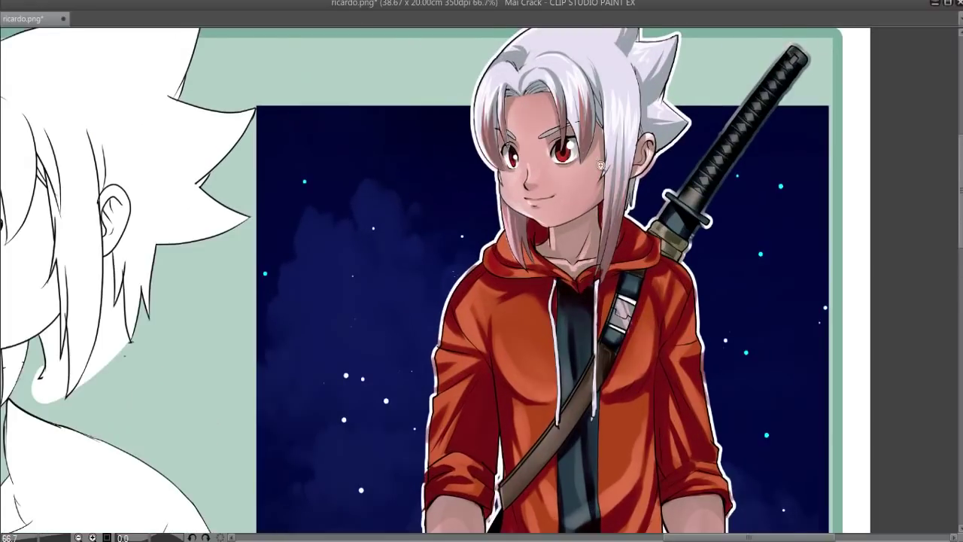
scroll(601, 165, "up", 2)
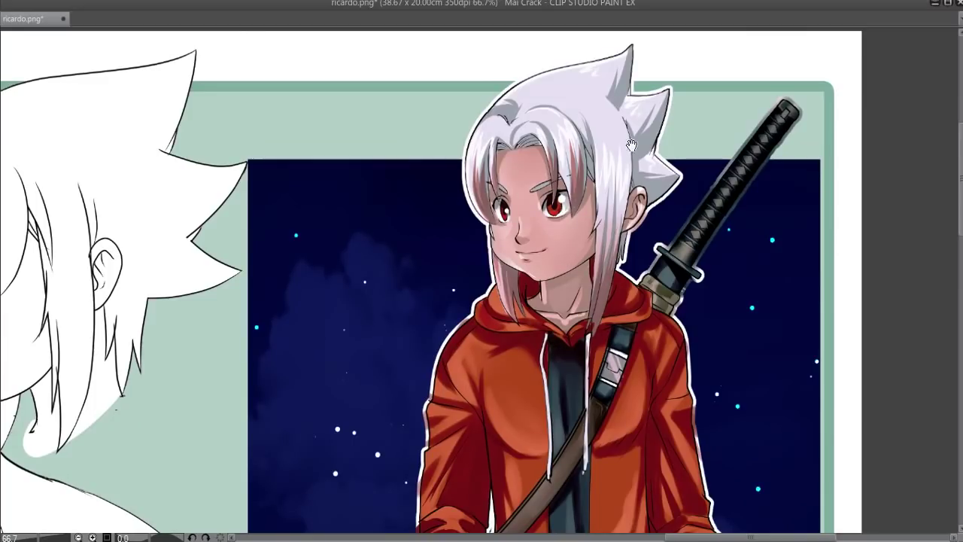
scroll(559, 254, "down", 2)
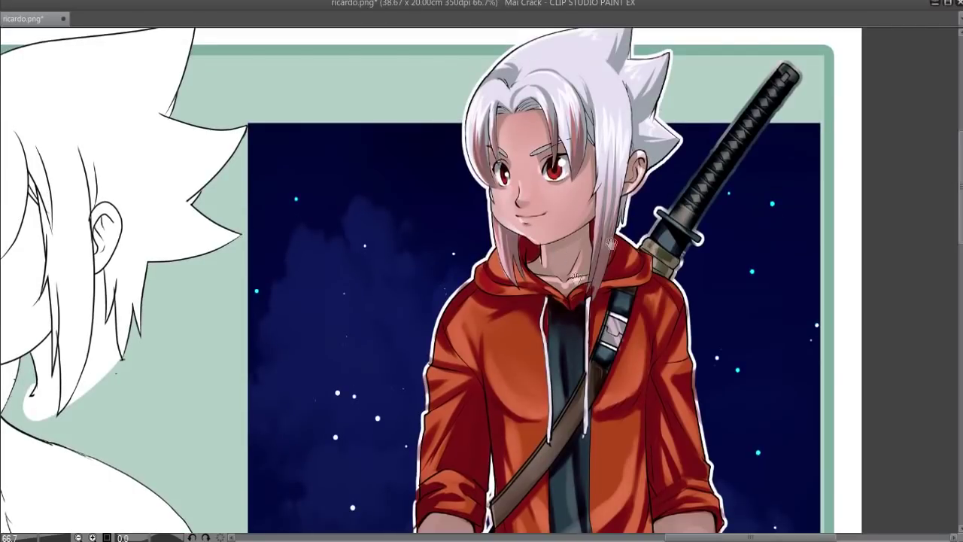
scroll(587, 226, "down", 5)
scroll(603, 110, "down", 10)
scroll(609, 301, "down", 5)
scroll(613, 308, "down", 1)
scroll(617, 316, "down", 2)
scroll(617, 315, "down", 2)
scroll(619, 227, "down", 1)
scroll(645, 241, "down", 1)
scroll(645, 241, "down", 1)
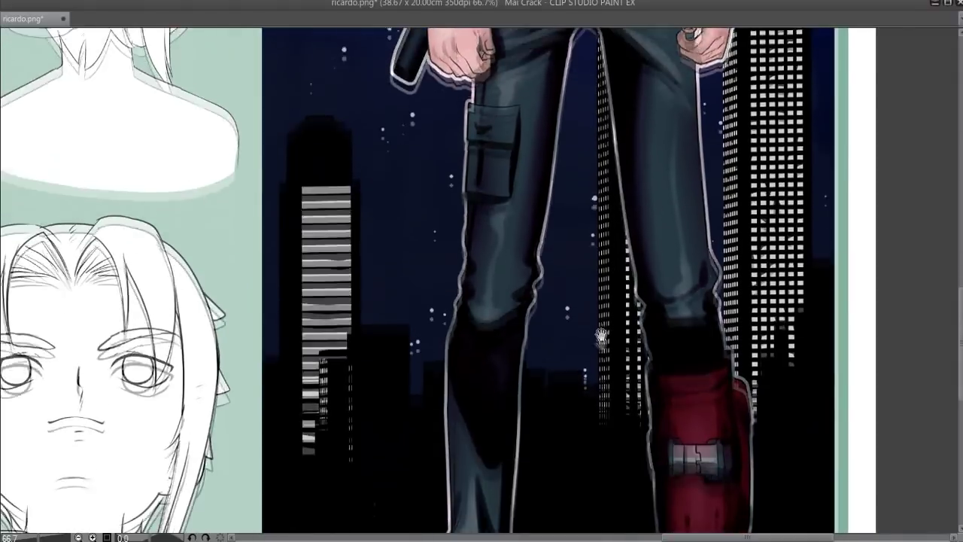
scroll(639, 239, "down", 2)
scroll(628, 236, "down", 2)
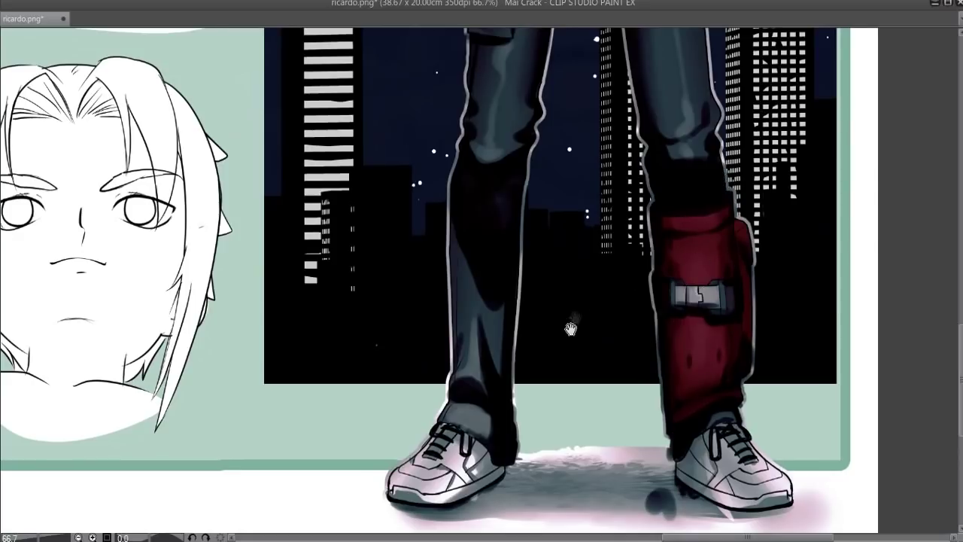
scroll(744, 458, "down", 1)
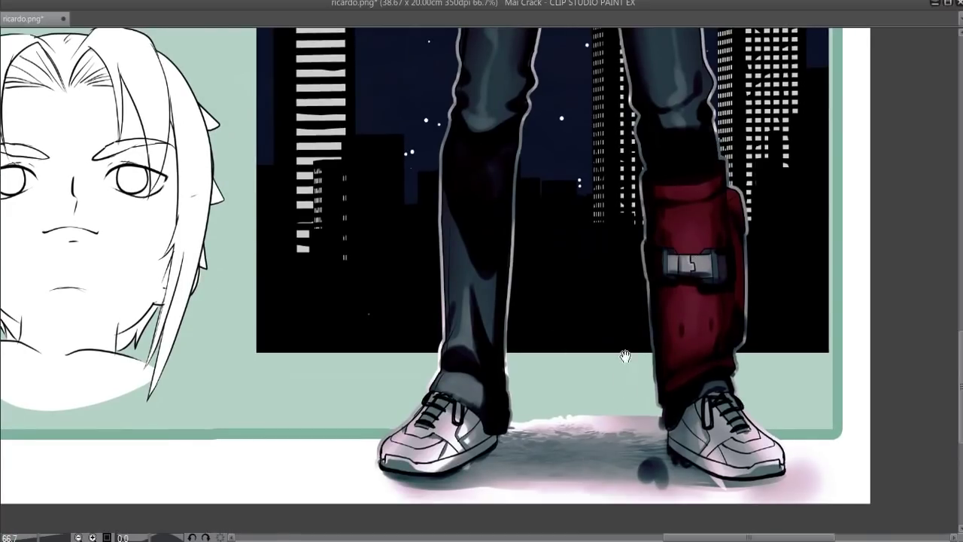
scroll(615, 356, "up", 5)
scroll(611, 300, "up", 5)
scroll(608, 256, "up", 2)
scroll(605, 220, "up", 2)
scroll(605, 220, "up", 3)
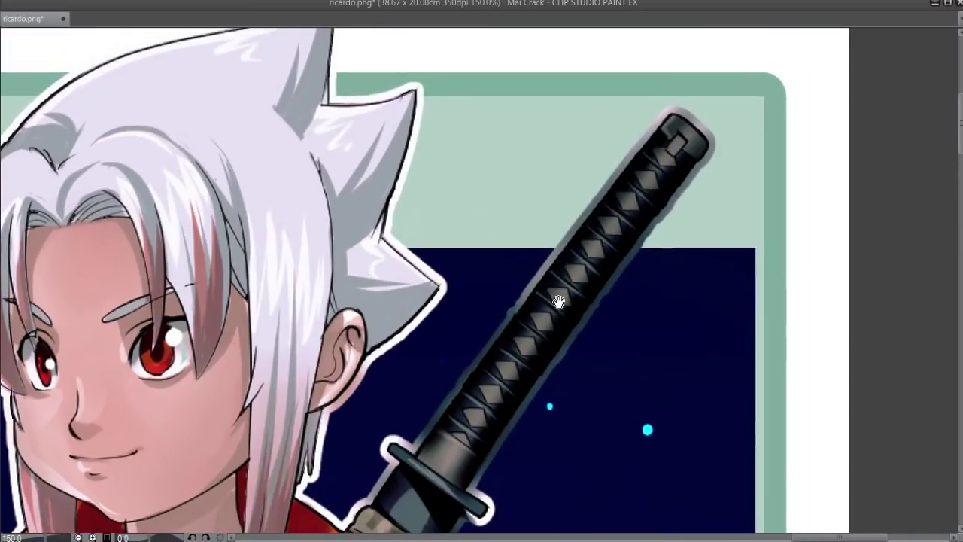
left_click_drag(557, 301, 622, 209)
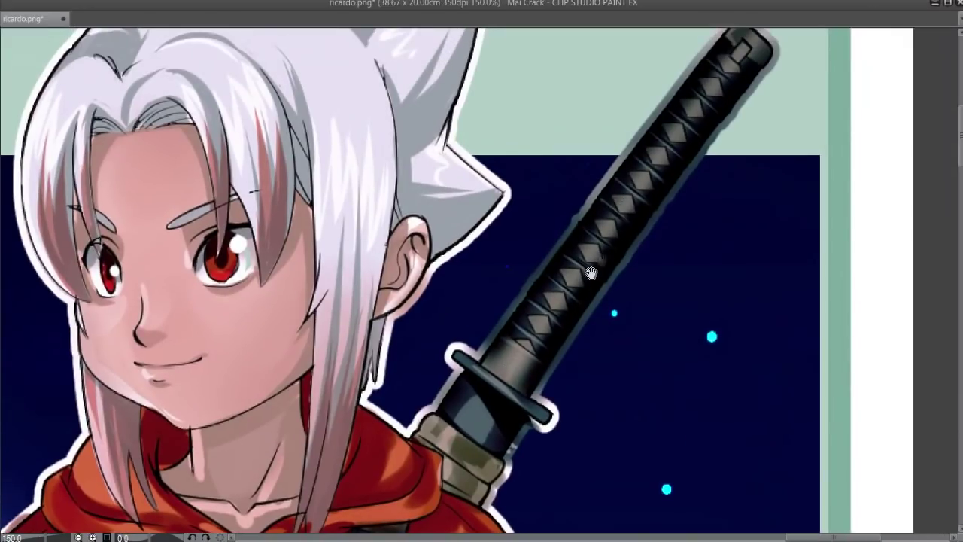
scroll(516, 377, "down", 3)
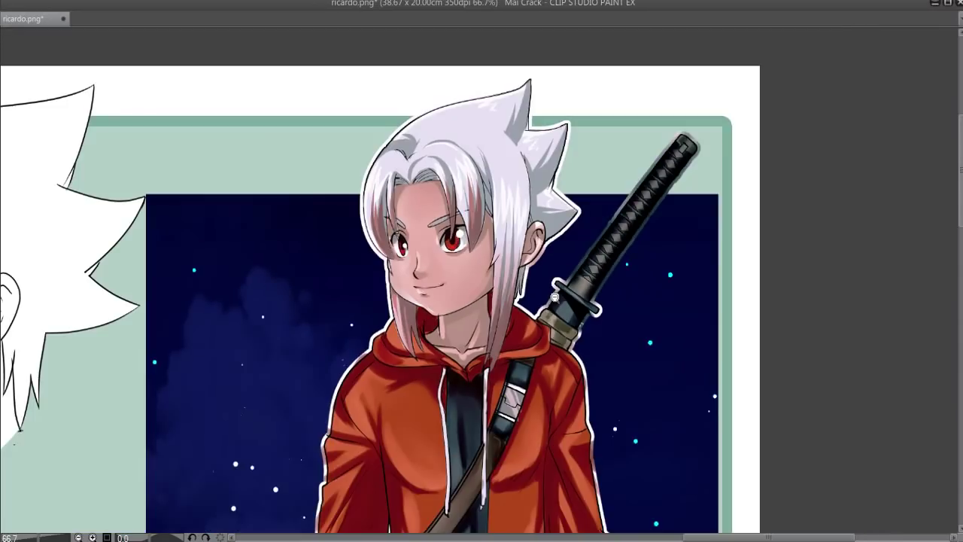
scroll(554, 296, "down", 1)
mouse_move(498, 391)
left_mouse_down()
mouse_move(517, 278)
mouse_move(513, 288)
left_mouse_up()
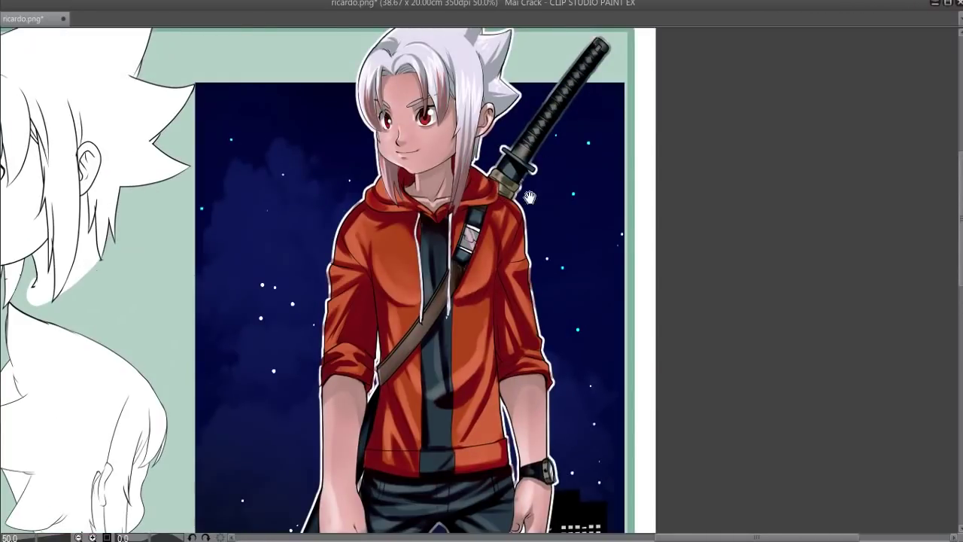
left_click_drag(490, 257, 513, 229)
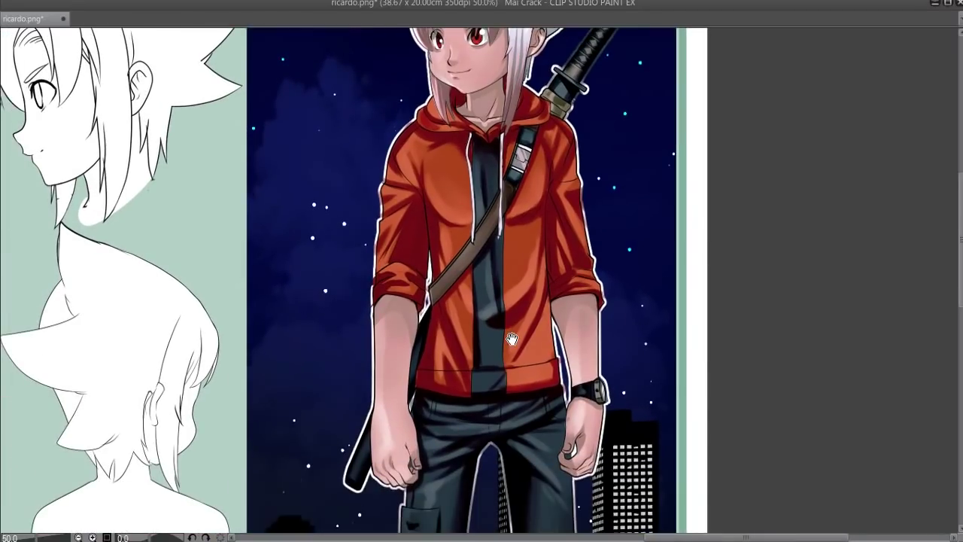
left_click_drag(512, 339, 475, 389)
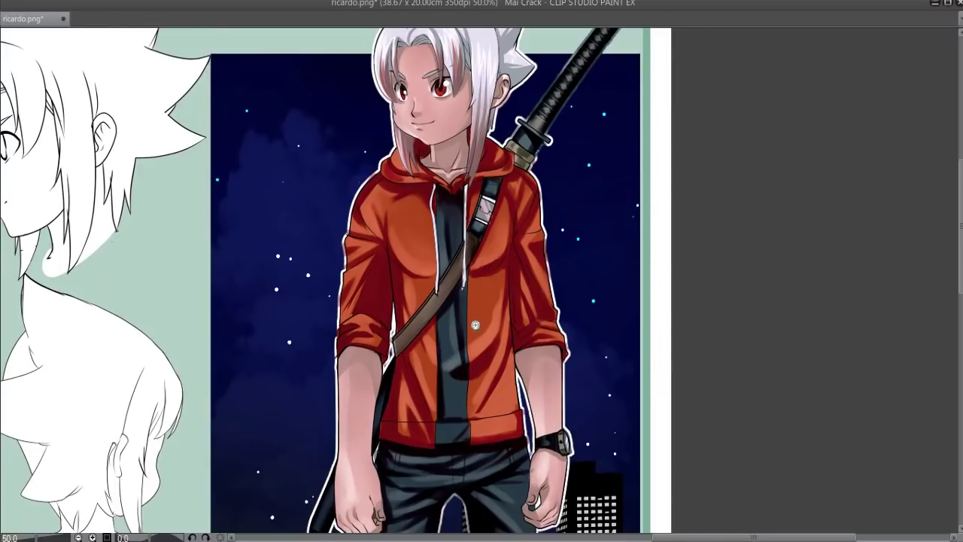
scroll(528, 218, "down", 1)
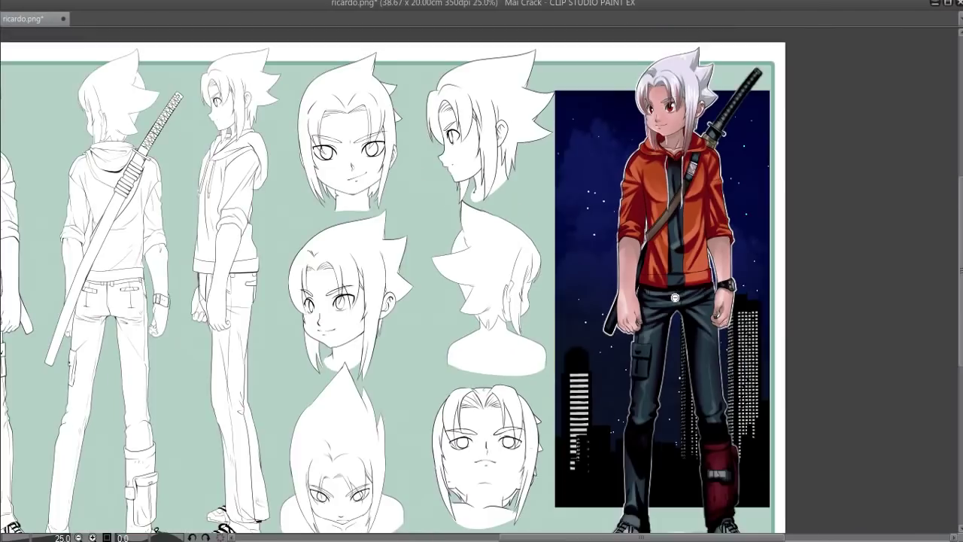
left_click(674, 298)
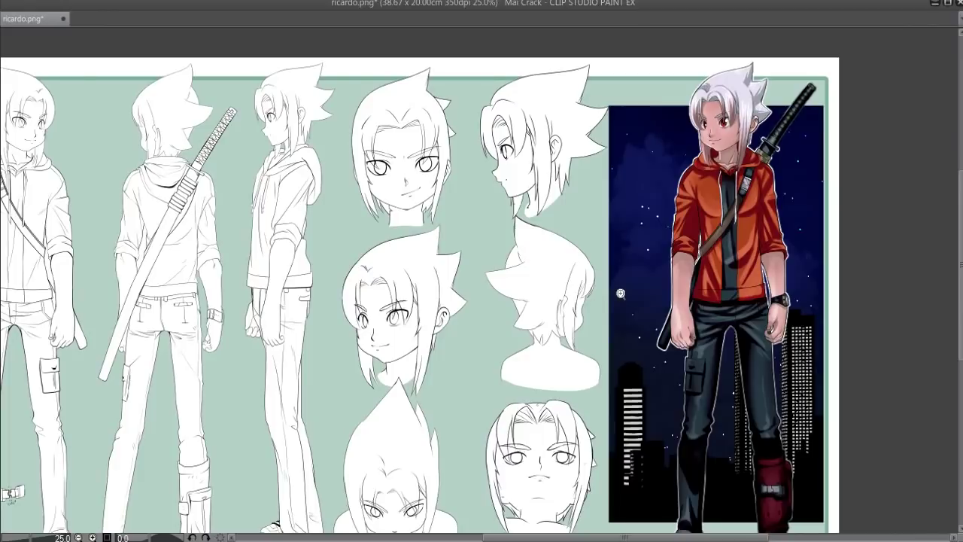